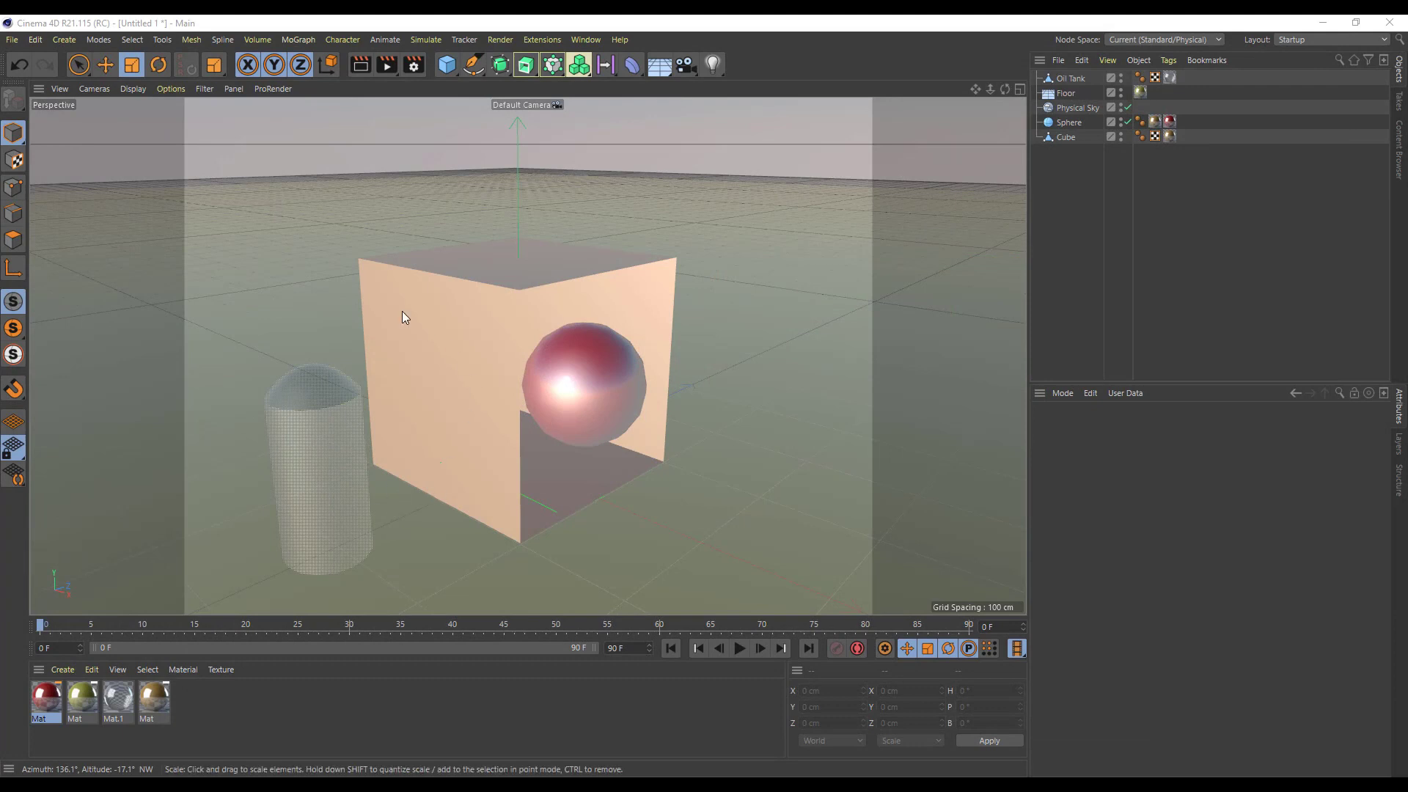
# Zoom out and pan so the cube, sphere and oil tank sit small and centred
pyautogui.scroll(-5, 587, 371)
pyautogui.keyDown('alt'); pyautogui.moveTo(635, 341); pyautogui.dragTo(766, 352); pyautogui.keyUp('alt')
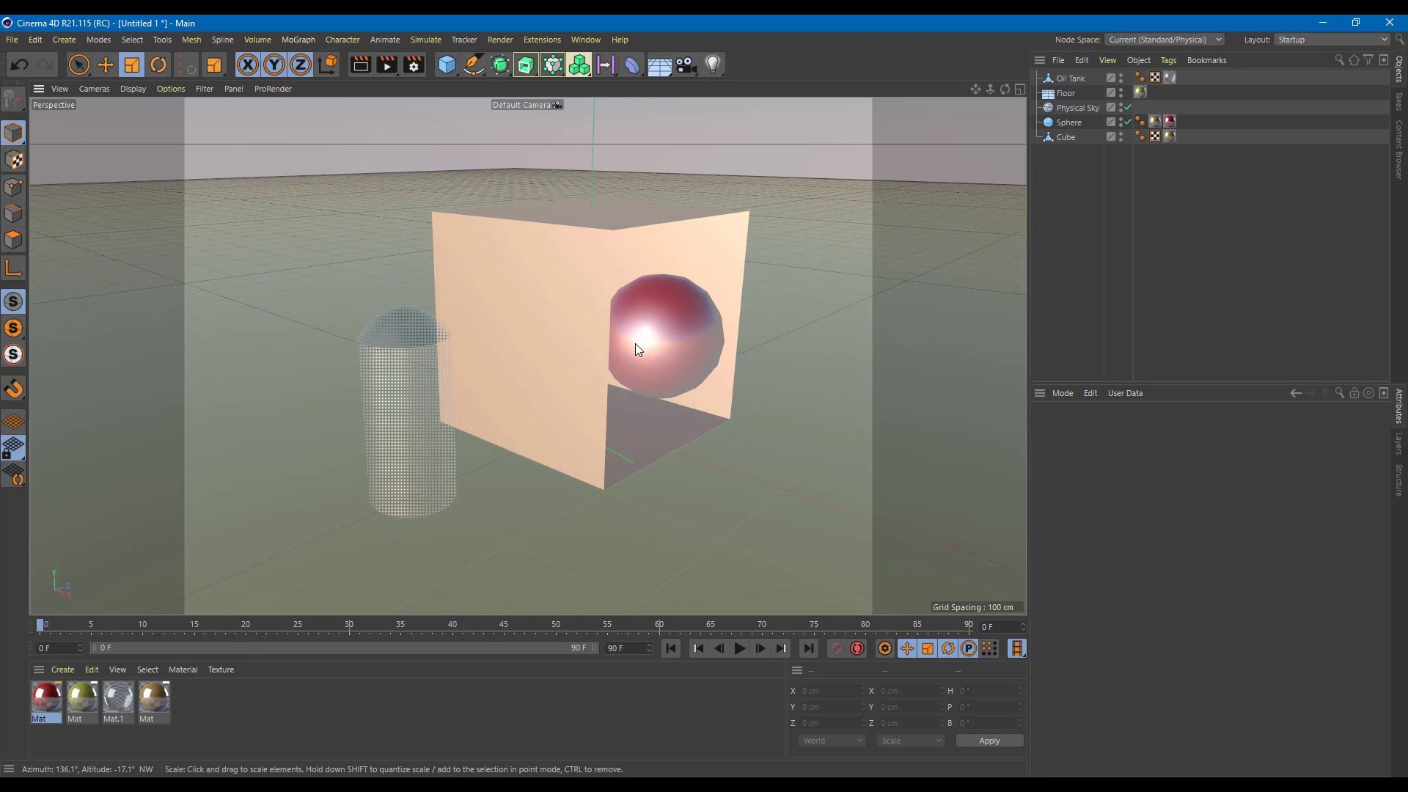
pyautogui.keyDown('alt'); pyautogui.moveTo(765, 346); pyautogui.dragTo(742, 359, button='middle'); pyautogui.keyUp('alt')
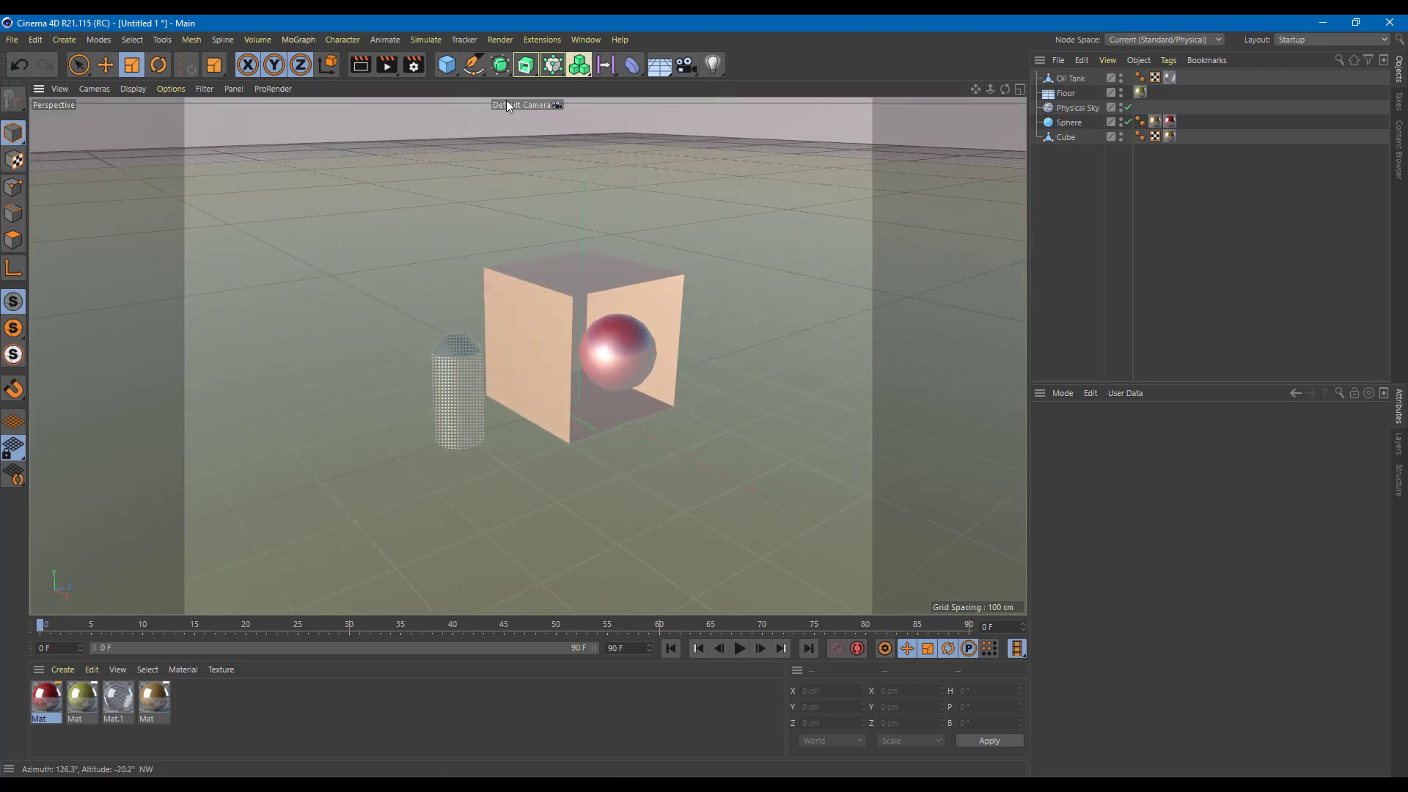
pyautogui.click(413, 68)
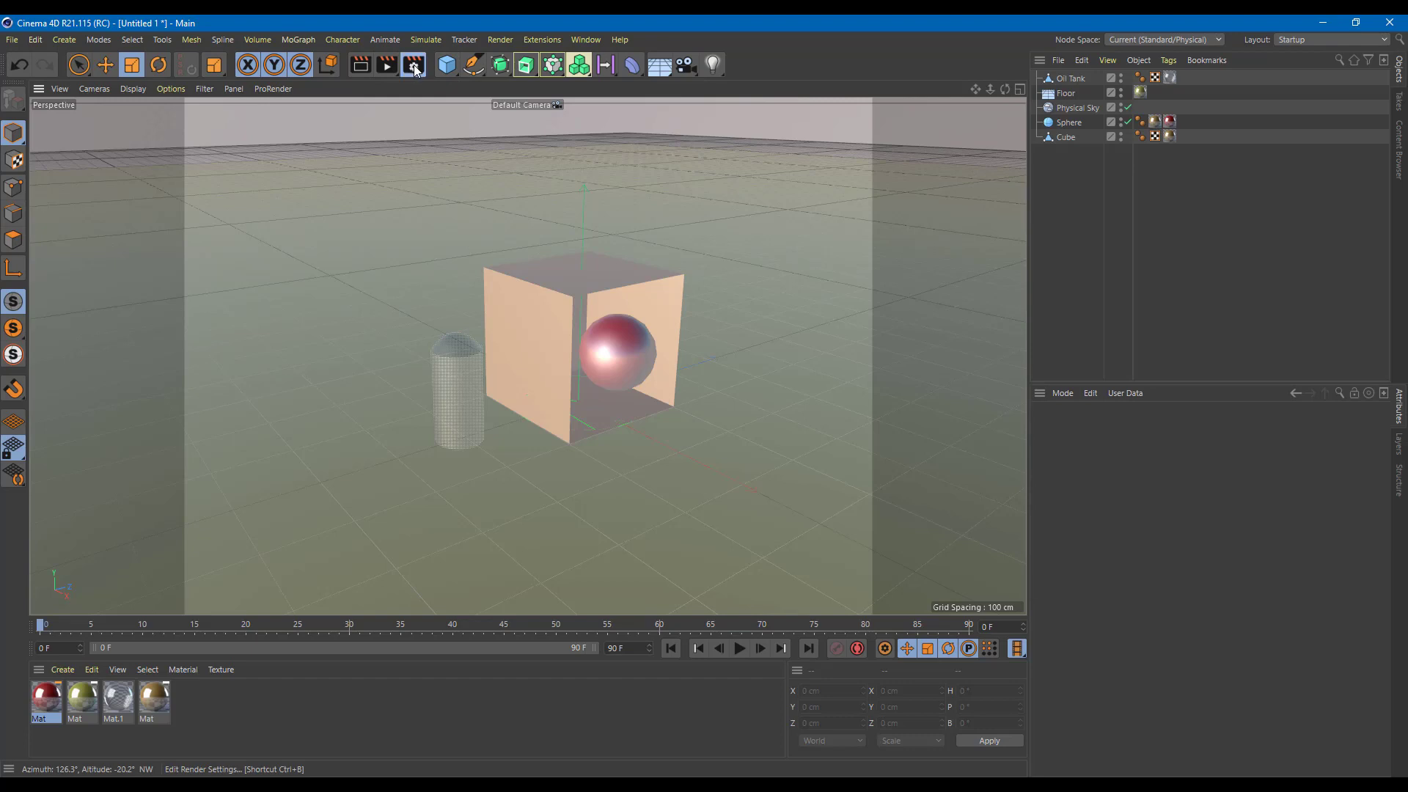
# Start an Interactive Render Region and tighten its frame around the cube, sphere and oil tank
pyautogui.click(388, 64)
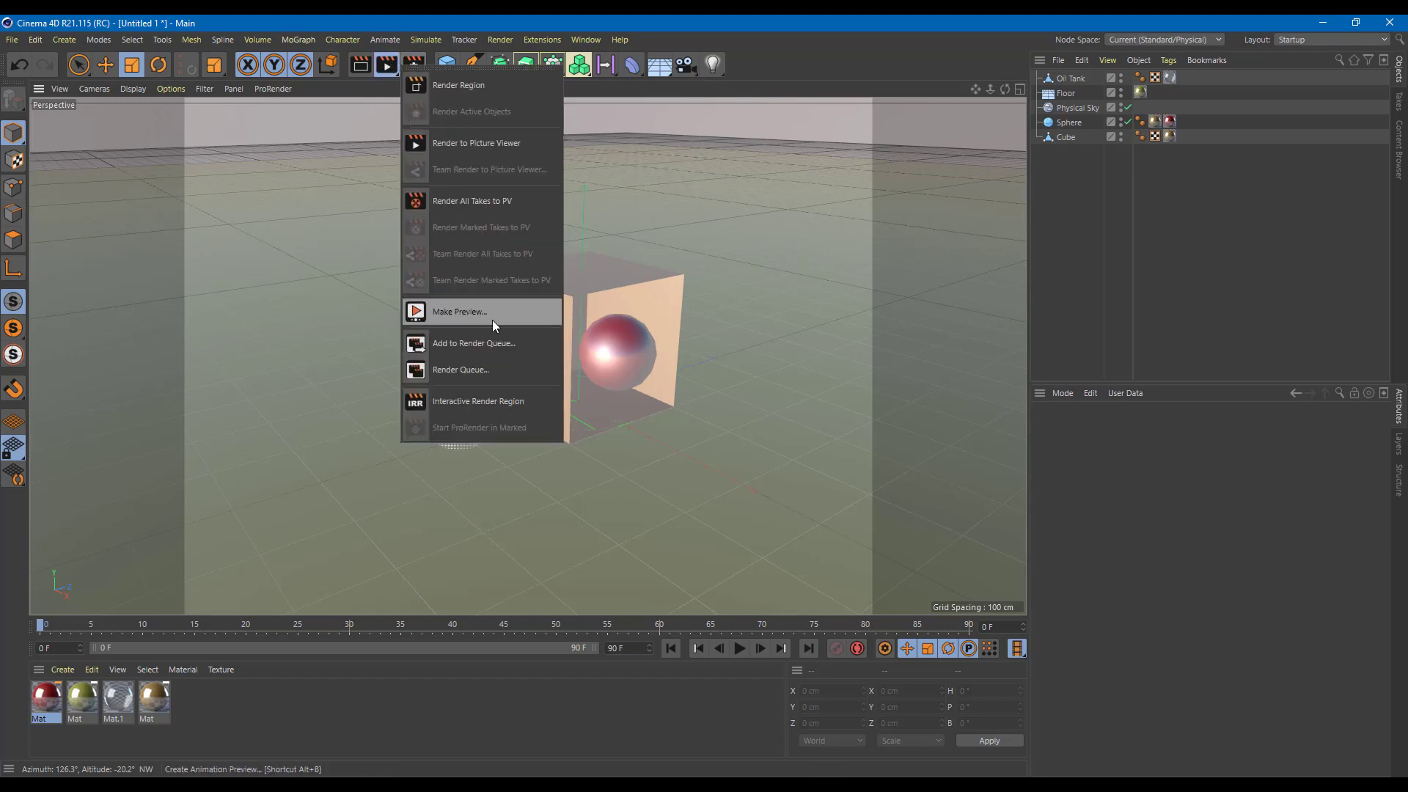
pyautogui.click(481, 400)
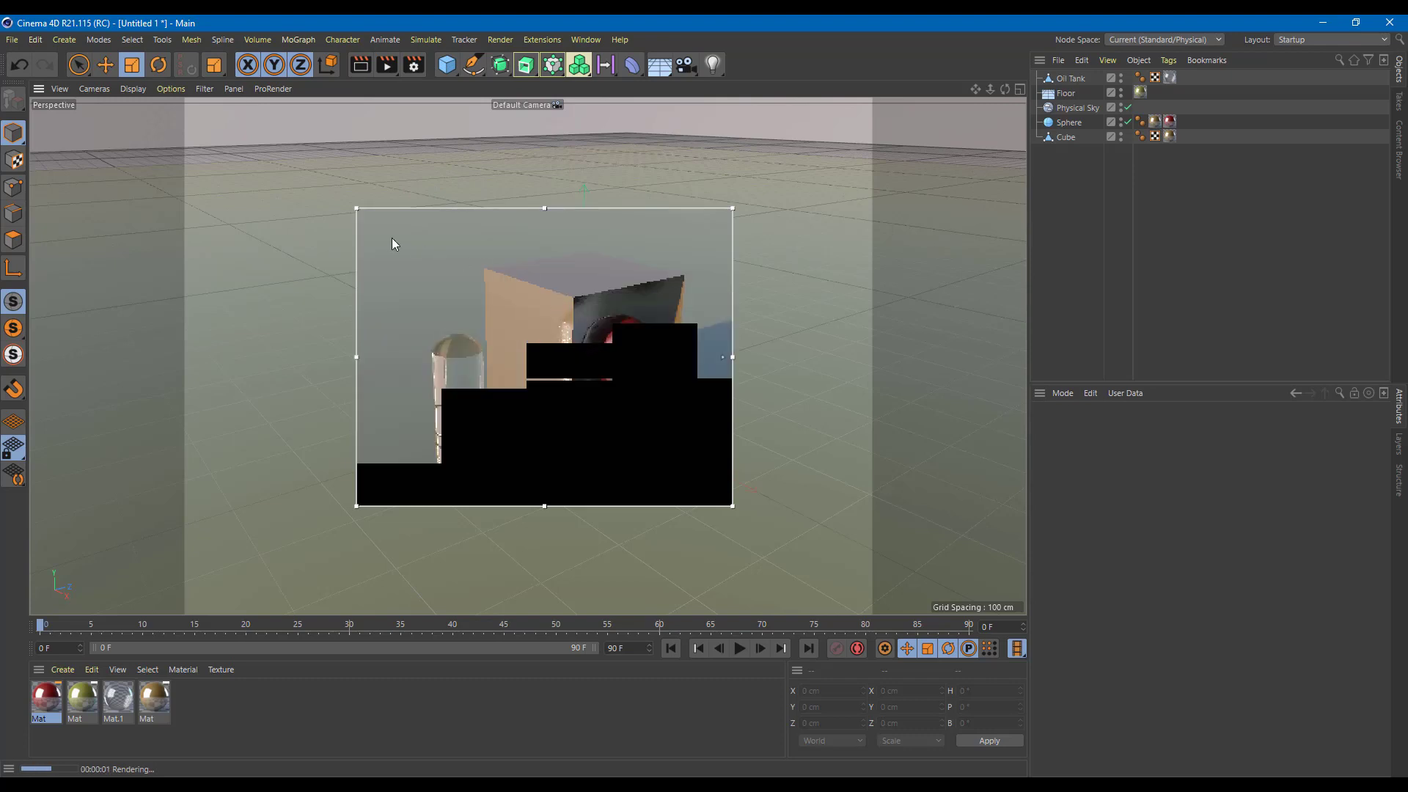
pyautogui.moveTo(354, 209); pyautogui.dragTo(390, 220)
pyautogui.click(677, 517)
pyautogui.moveTo(562, 503); pyautogui.dragTo(562, 482)
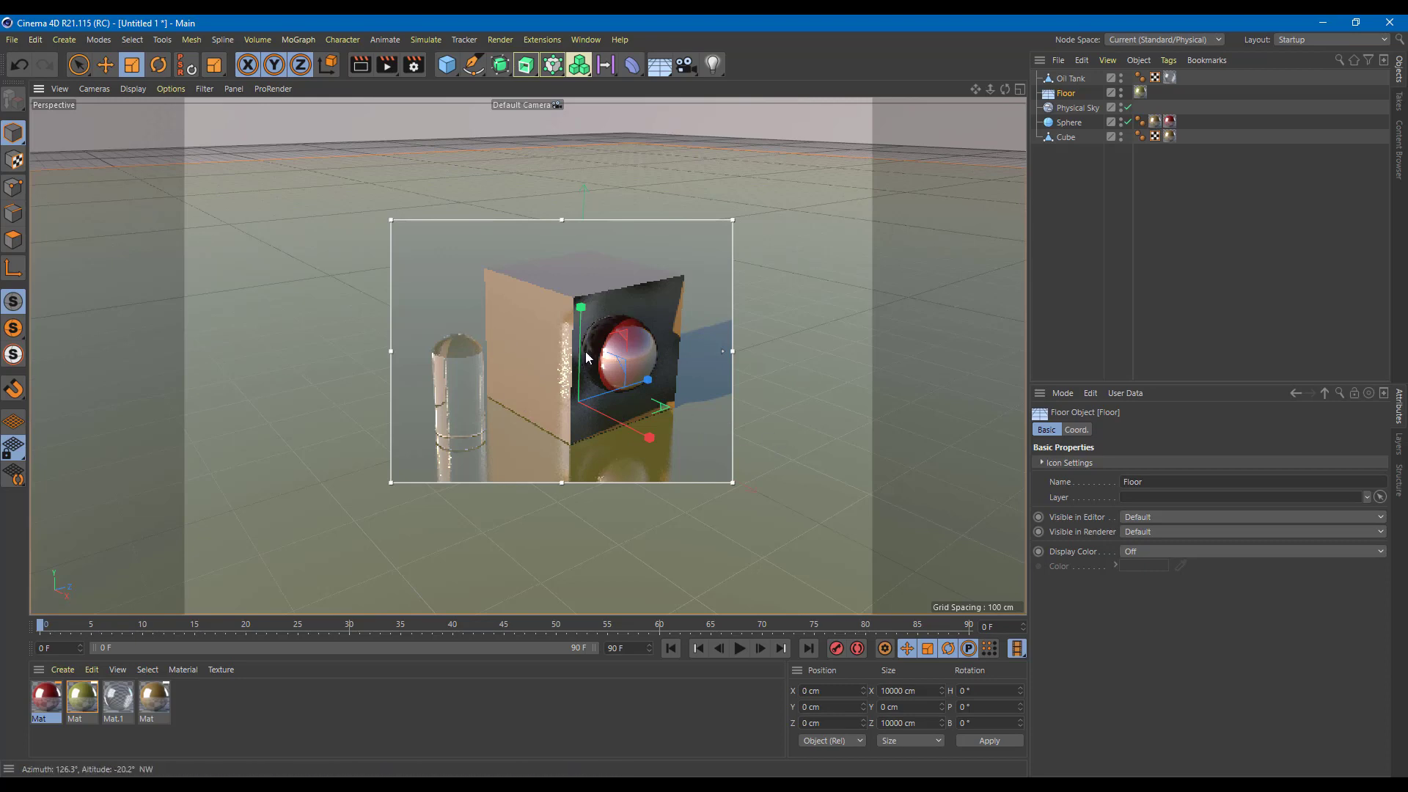
# Select the Oil Tank and raise it along Y to 121.535 cm in front of the cube
pyautogui.click(530, 352)
pyautogui.click(463, 392)
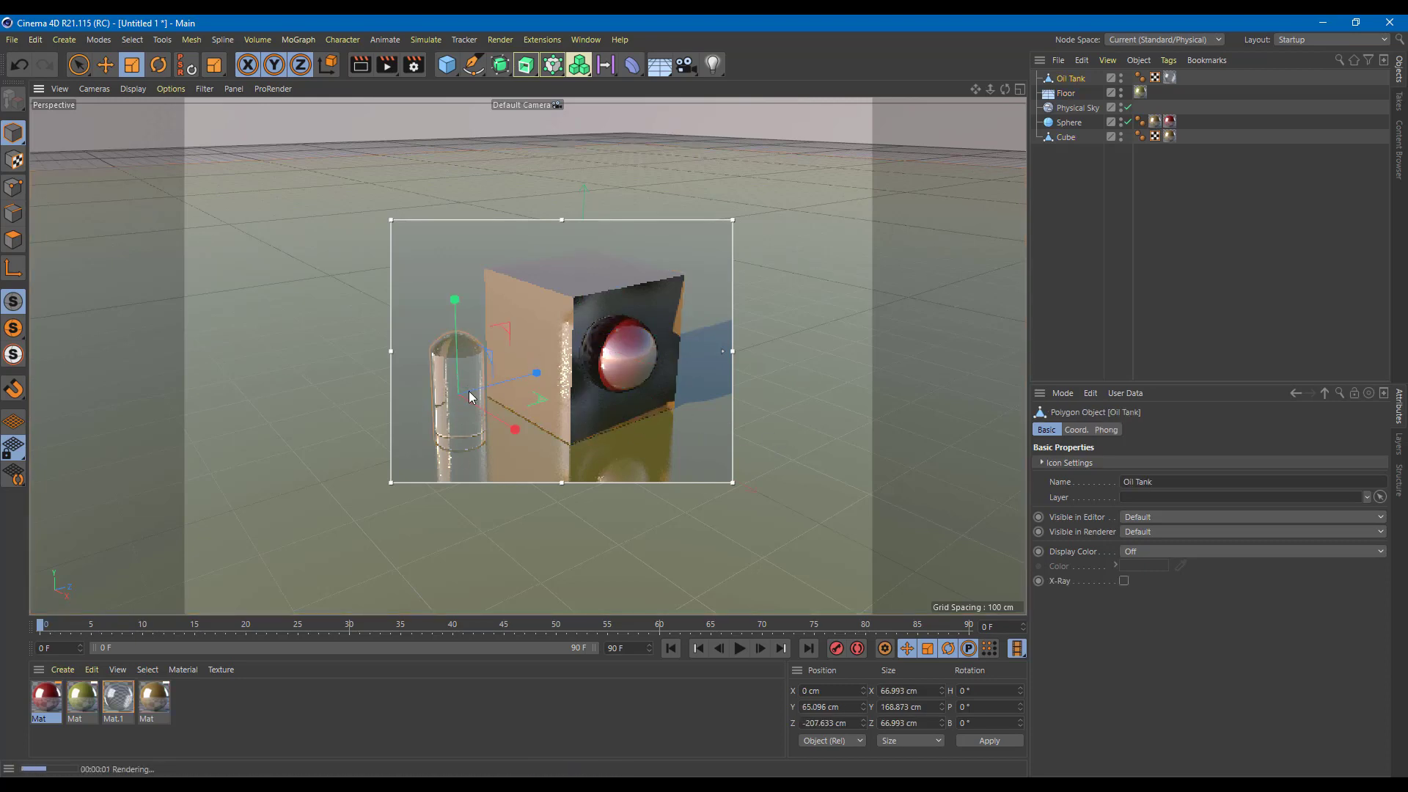
pyautogui.keyDown('alt'); pyautogui.moveTo(592, 443); pyautogui.dragTo(572, 361); pyautogui.keyUp('alt')
pyautogui.keyDown('alt'); pyautogui.moveTo(649, 387); pyautogui.dragTo(570, 382); pyautogui.keyUp('alt')
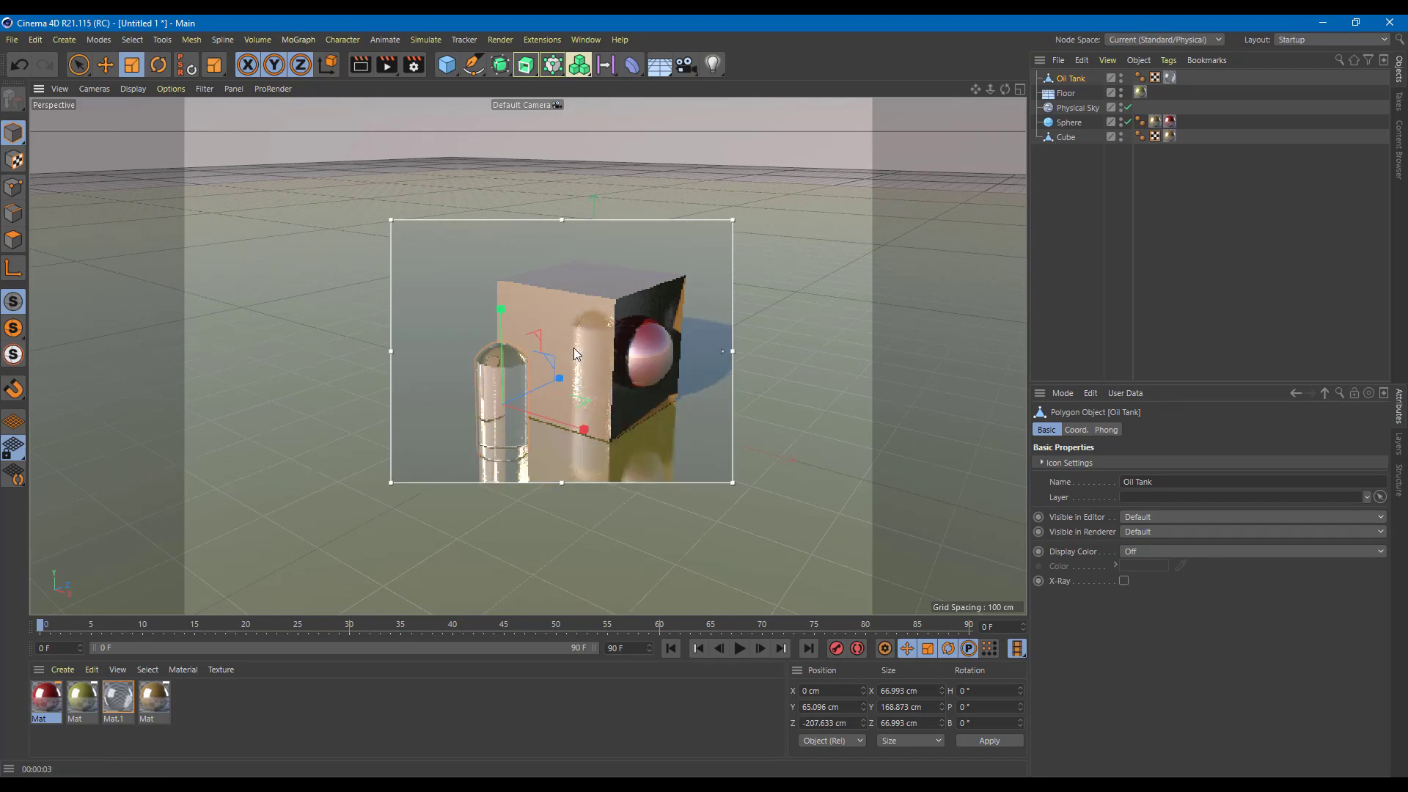
pyautogui.click(78, 65)
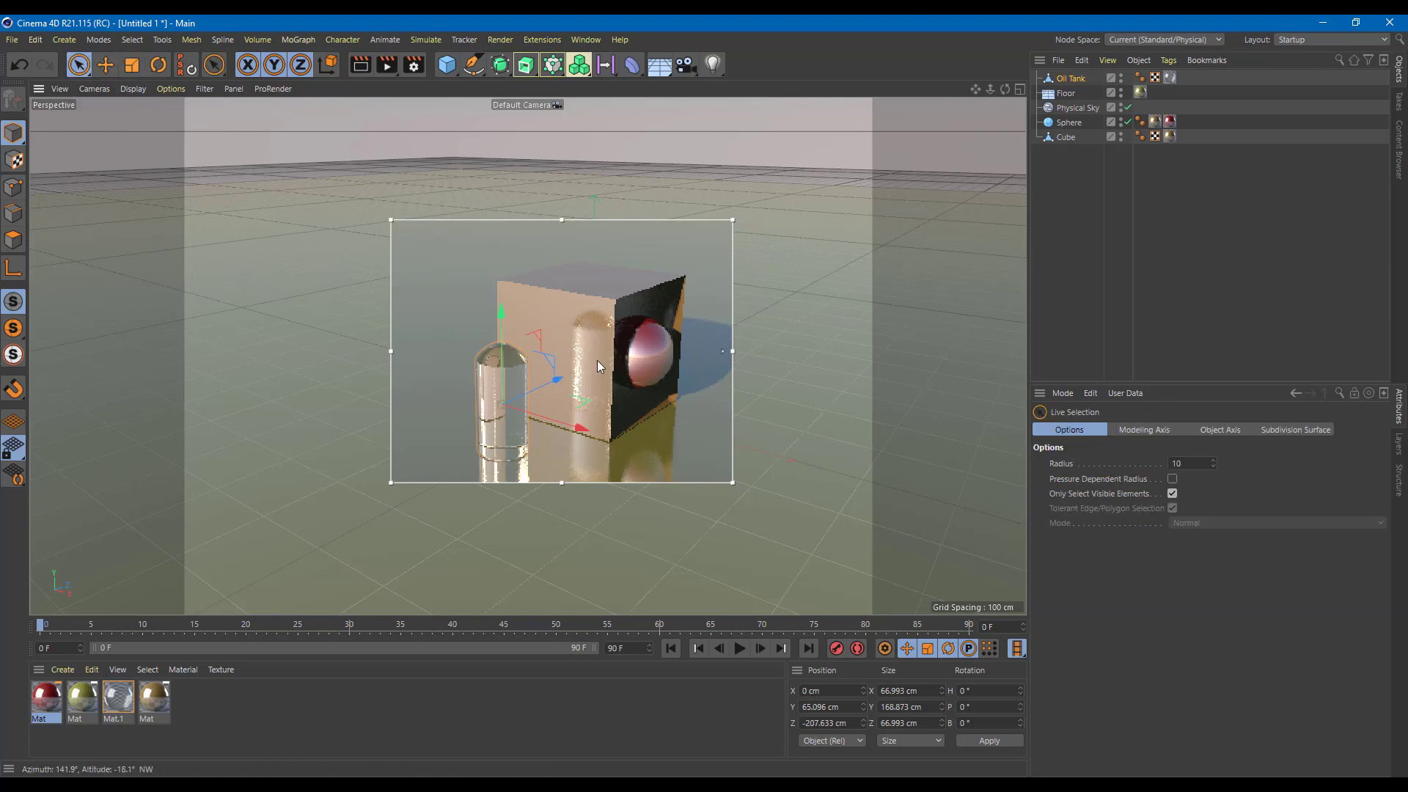
pyautogui.moveTo(499, 315); pyautogui.dragTo(496, 276)
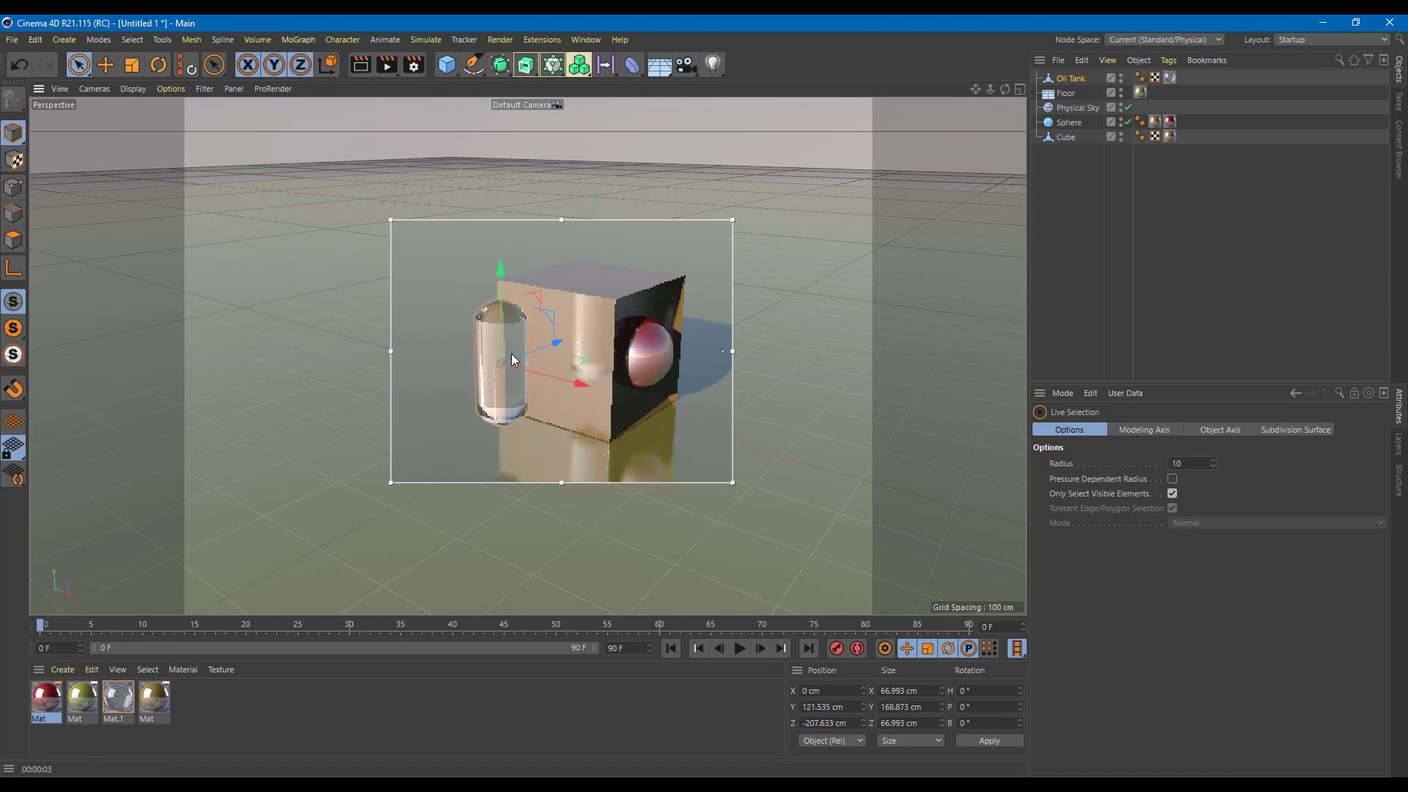
# Add a Compositing render tag to the Oil Tank and show its Tag tab properties
pyautogui.rightClick(1075, 82)
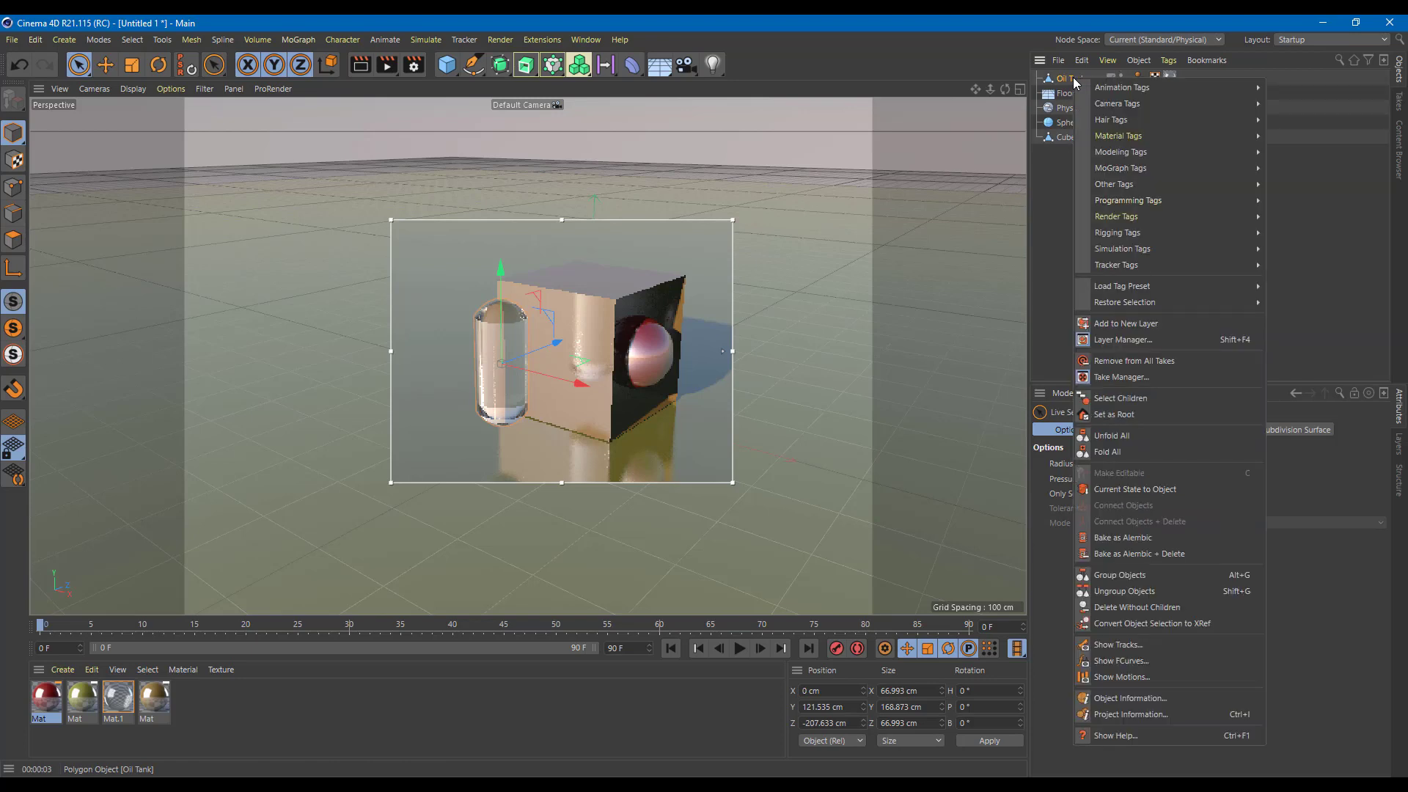
pyautogui.moveTo(1164, 214)
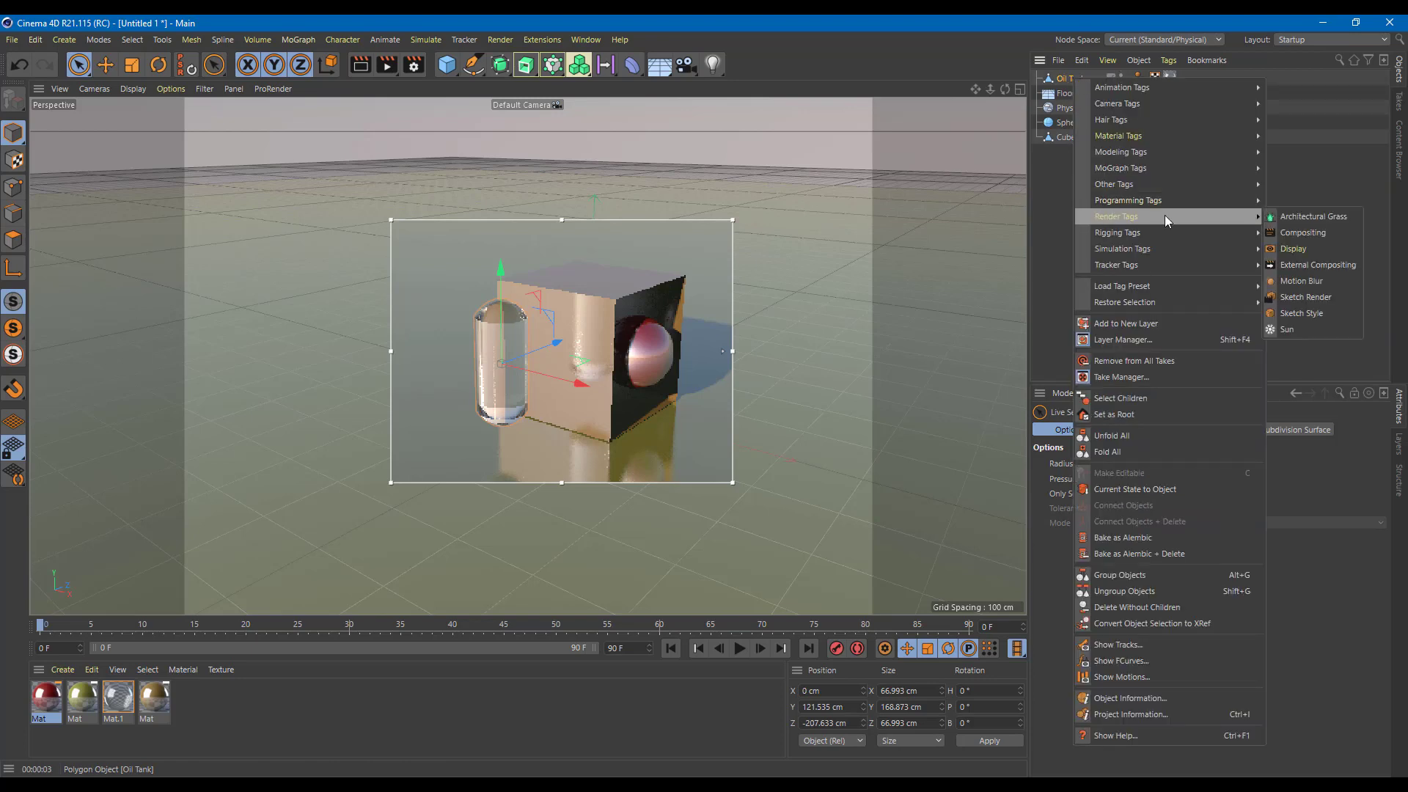
pyautogui.click(1305, 234)
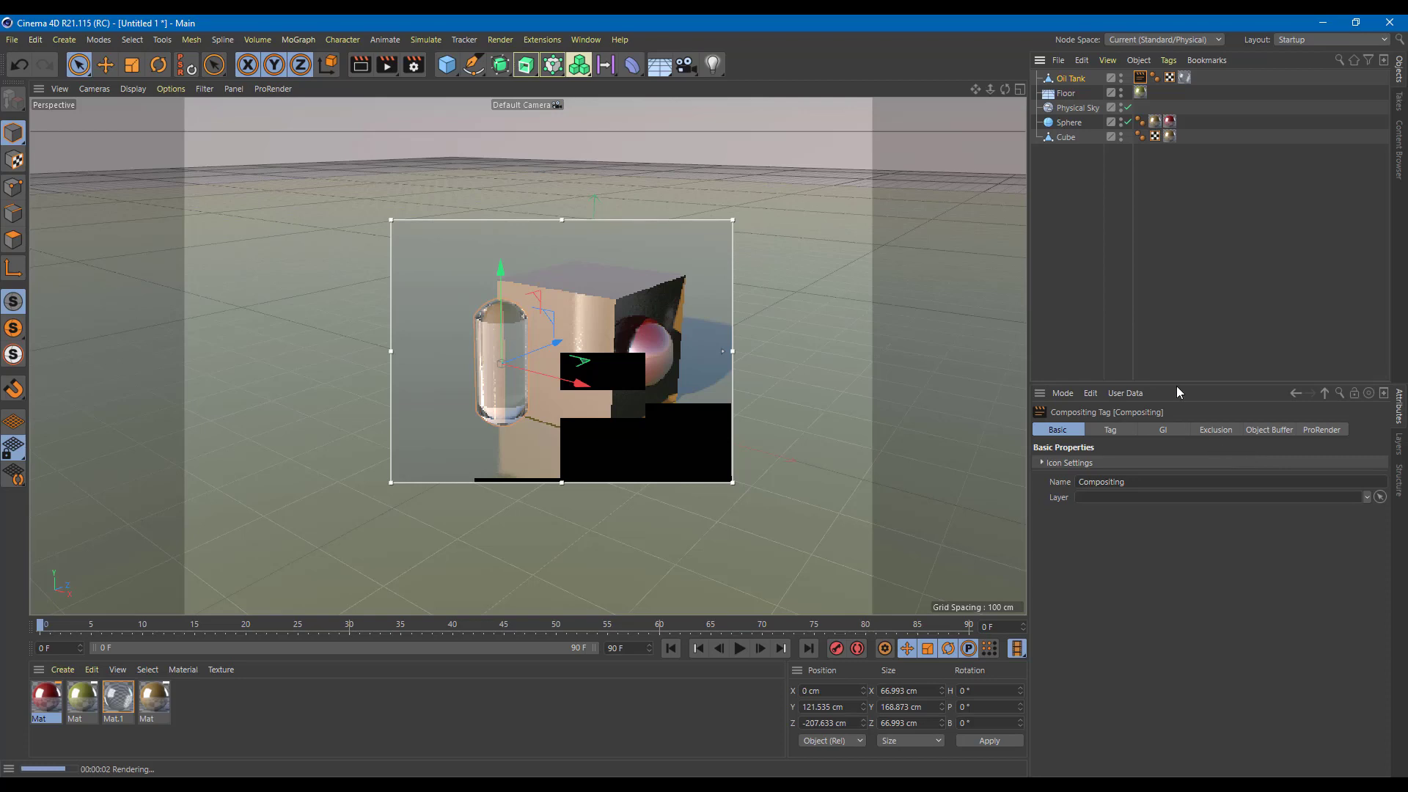
pyautogui.click(1111, 430)
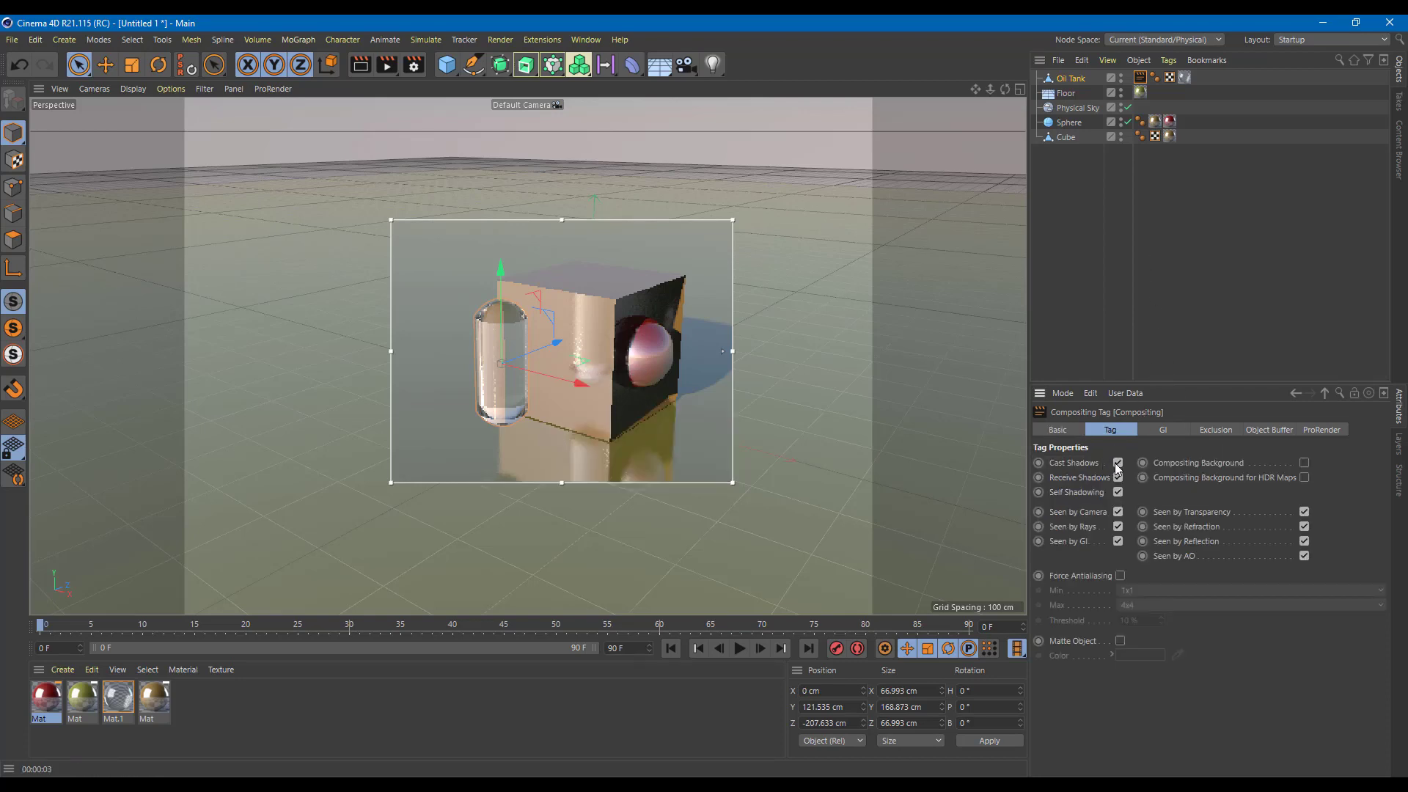
# Toggle the tank's Seen by Camera and Seen by Rays, ending with Camera on and Rays off
pyautogui.click(1118, 512)
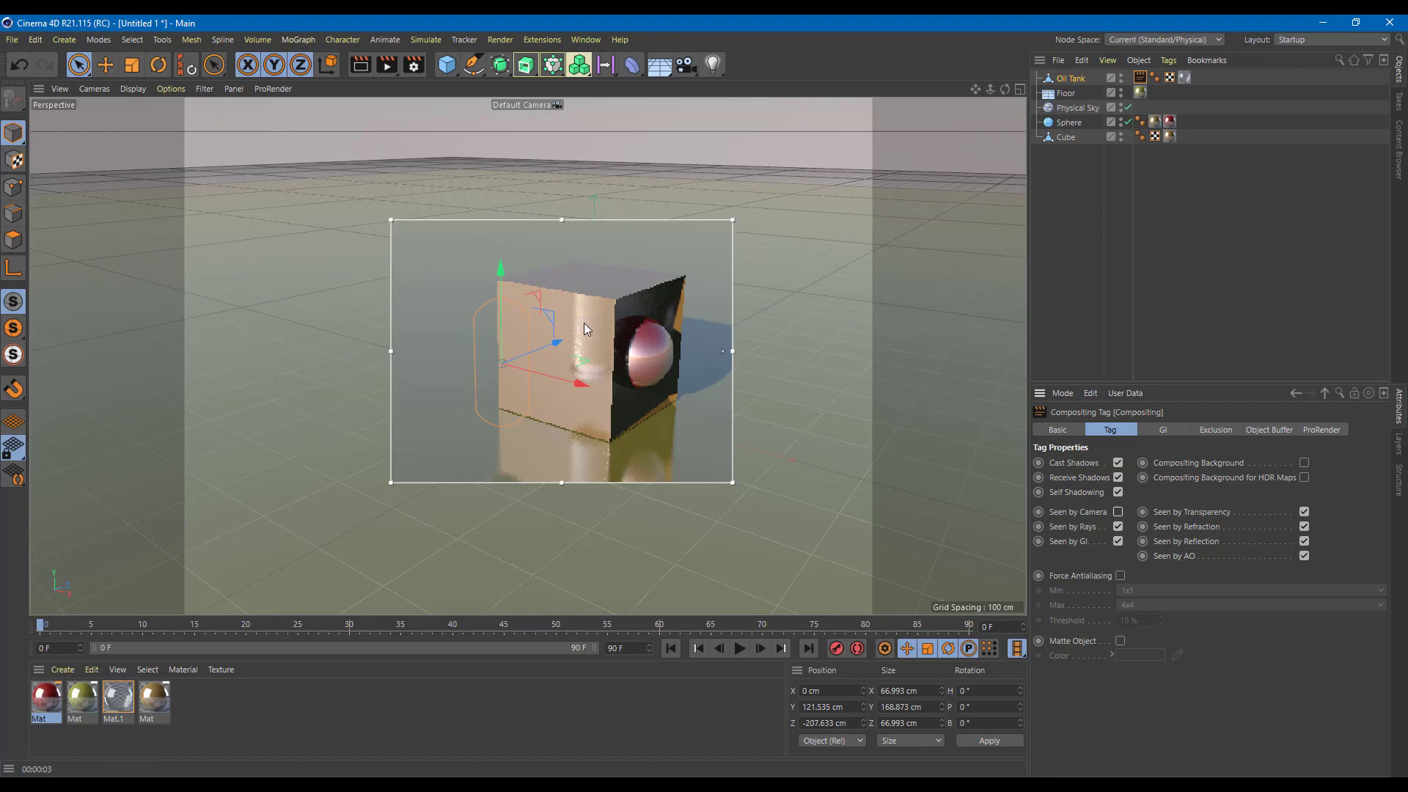
pyautogui.click(1117, 525)
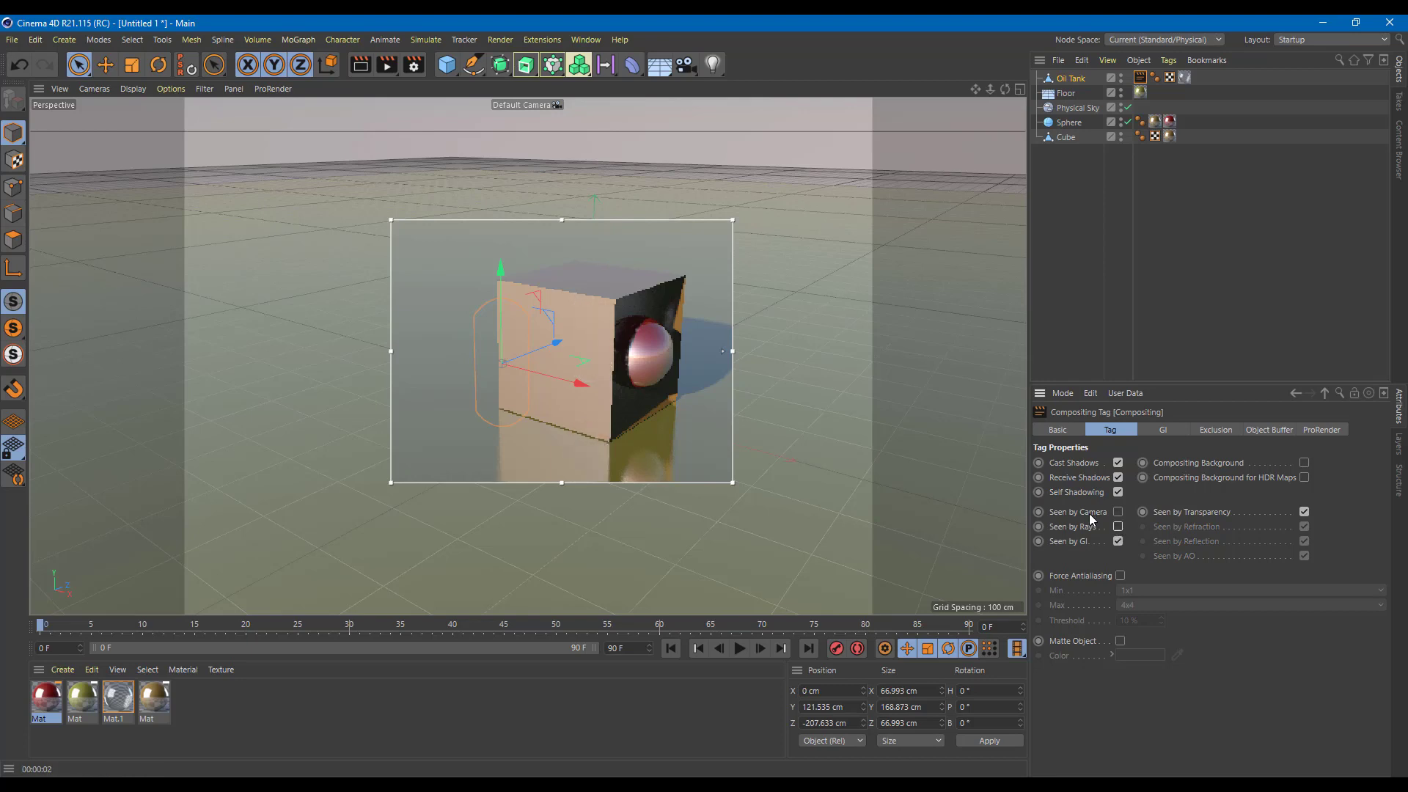
pyautogui.click(1117, 526)
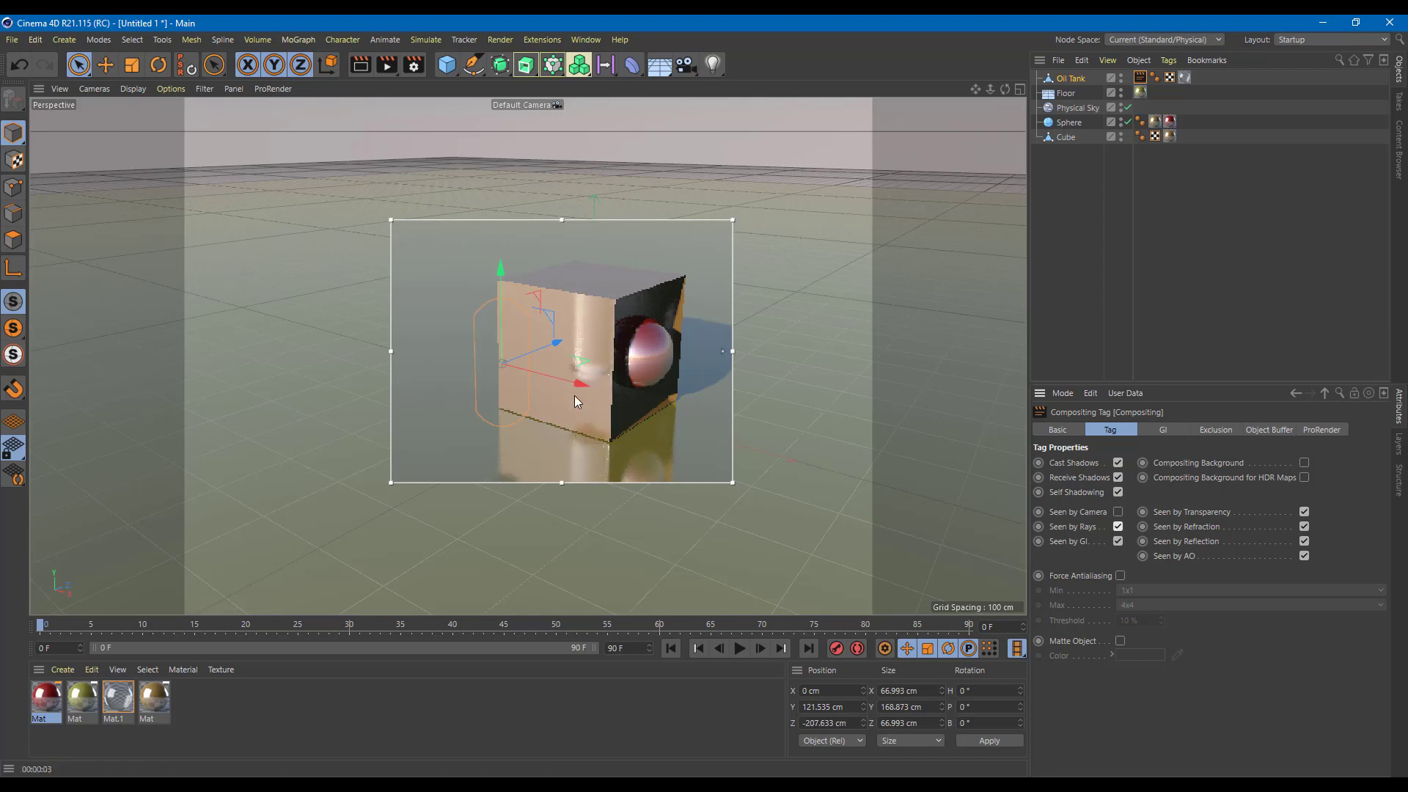
pyautogui.click(1117, 528)
pyautogui.click(1118, 513)
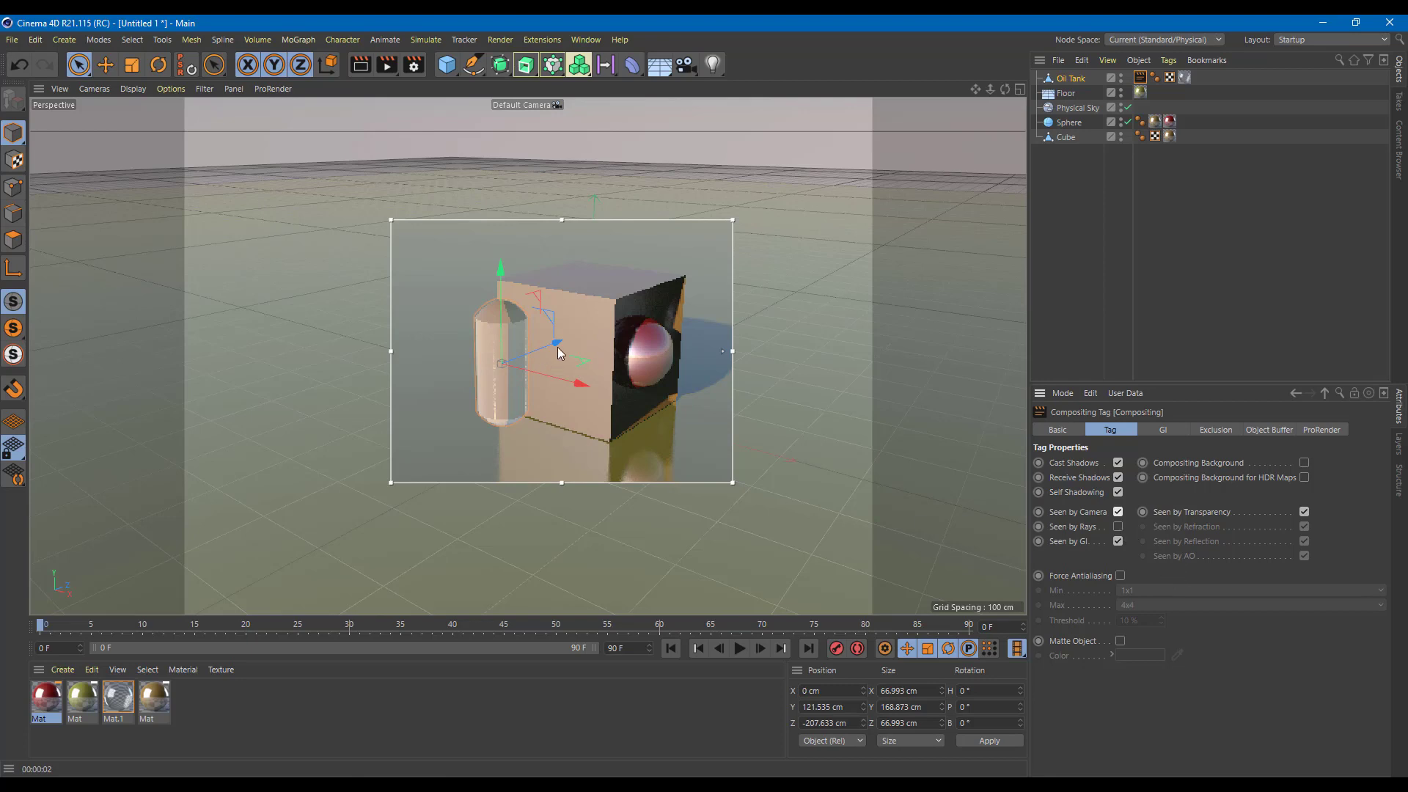
# Re-enable Seen by Rays and move the oil tank to the cube's right side at Y 68.258 cm
pyautogui.click(1117, 526)
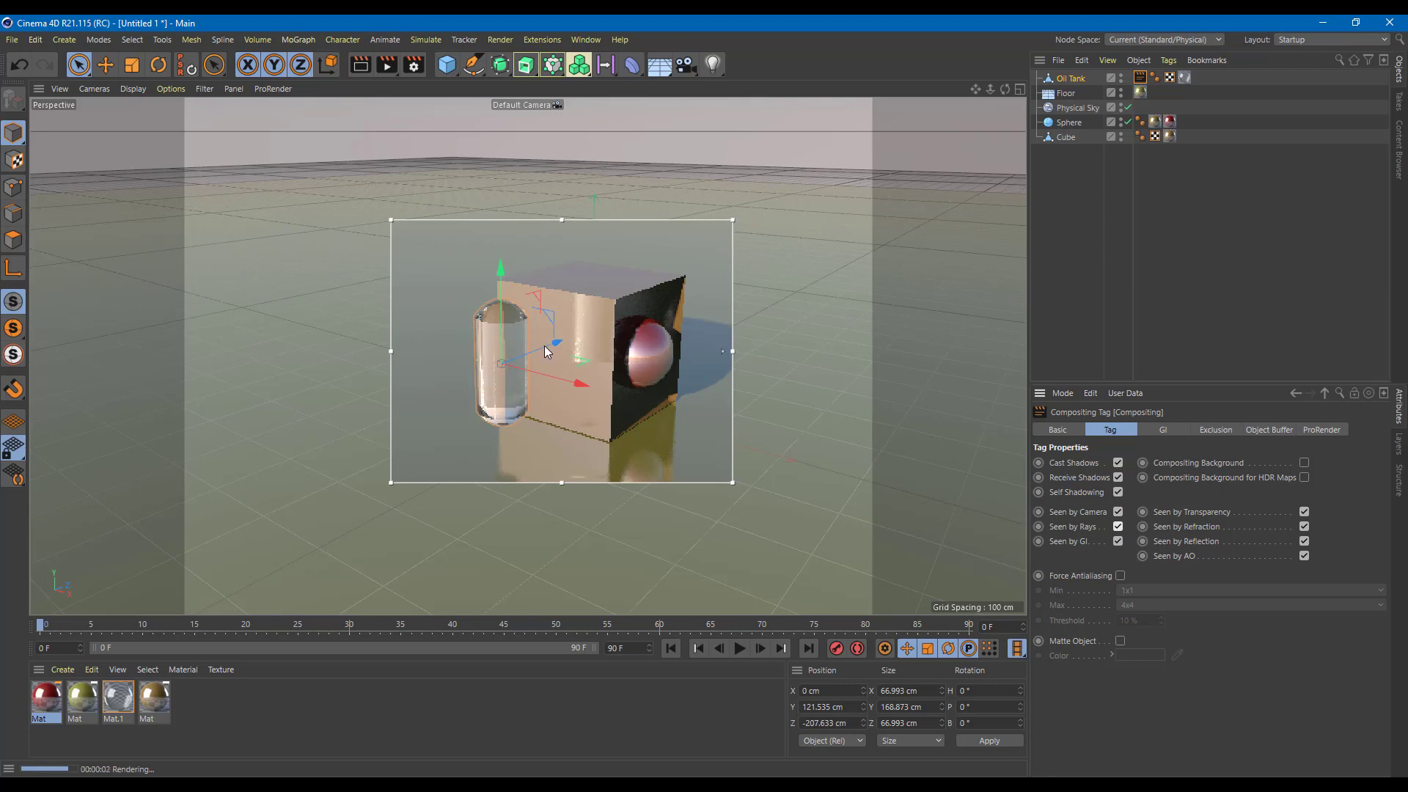
pyautogui.moveTo(552, 344); pyautogui.dragTo(641, 313)
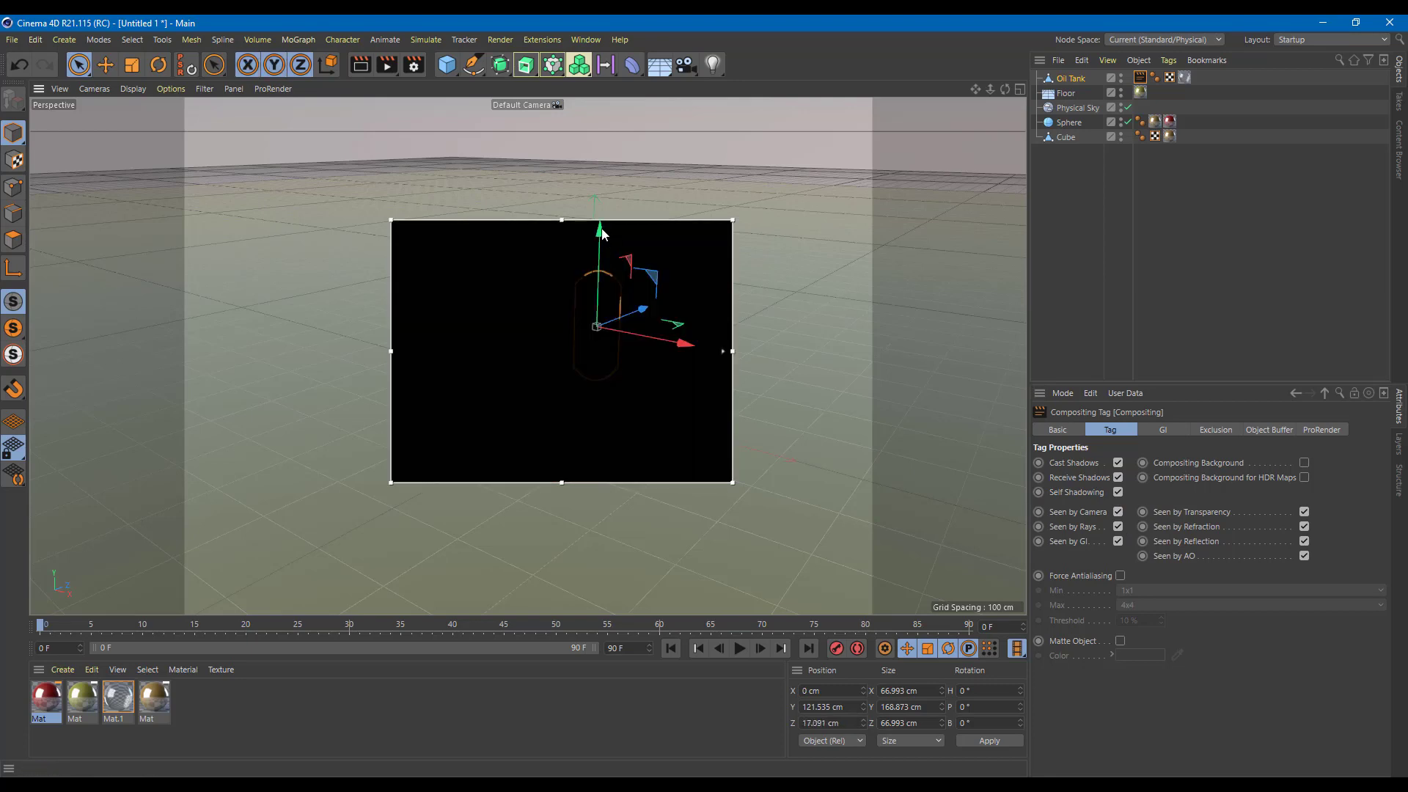
pyautogui.moveTo(601, 204); pyautogui.dragTo(588, 114)
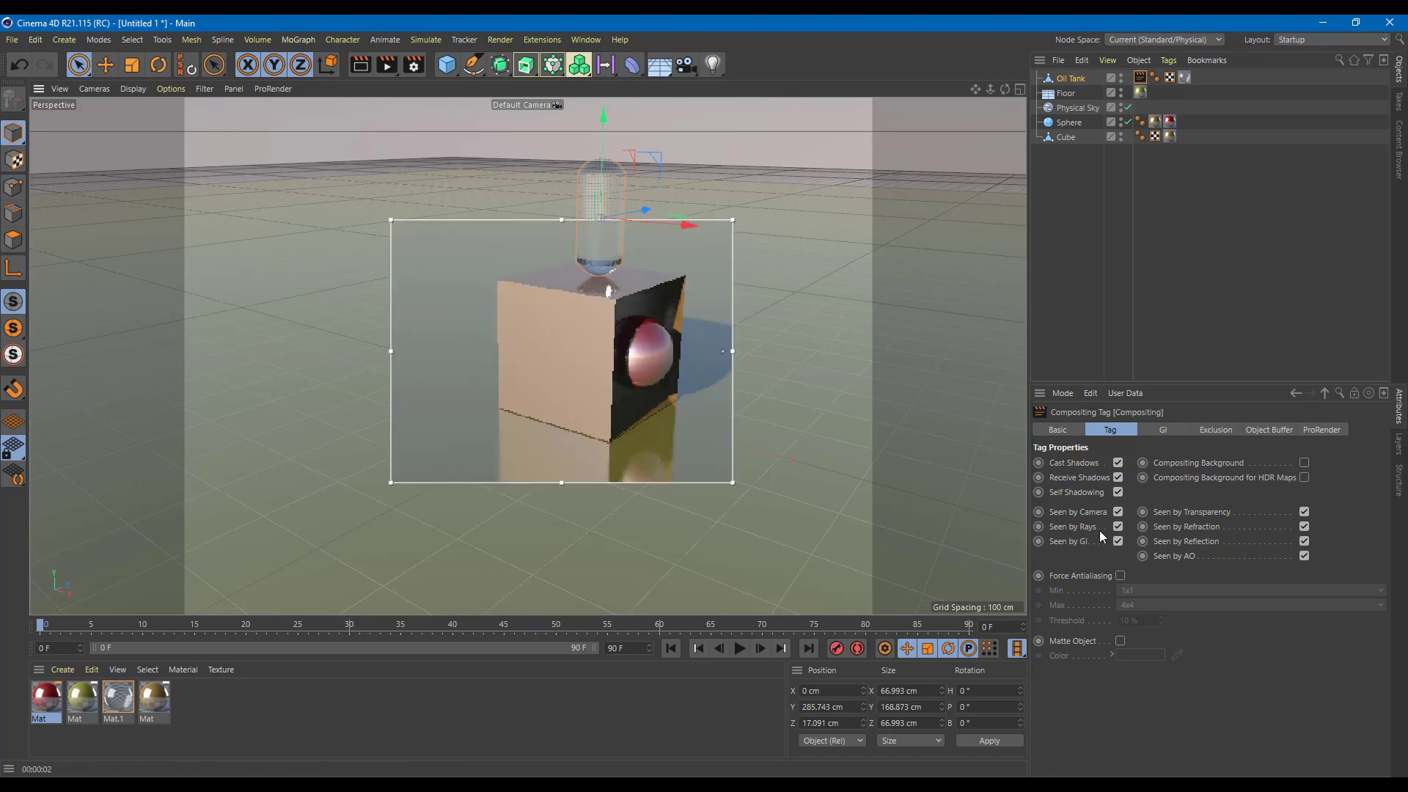
pyautogui.moveTo(681, 227); pyautogui.dragTo(780, 408)
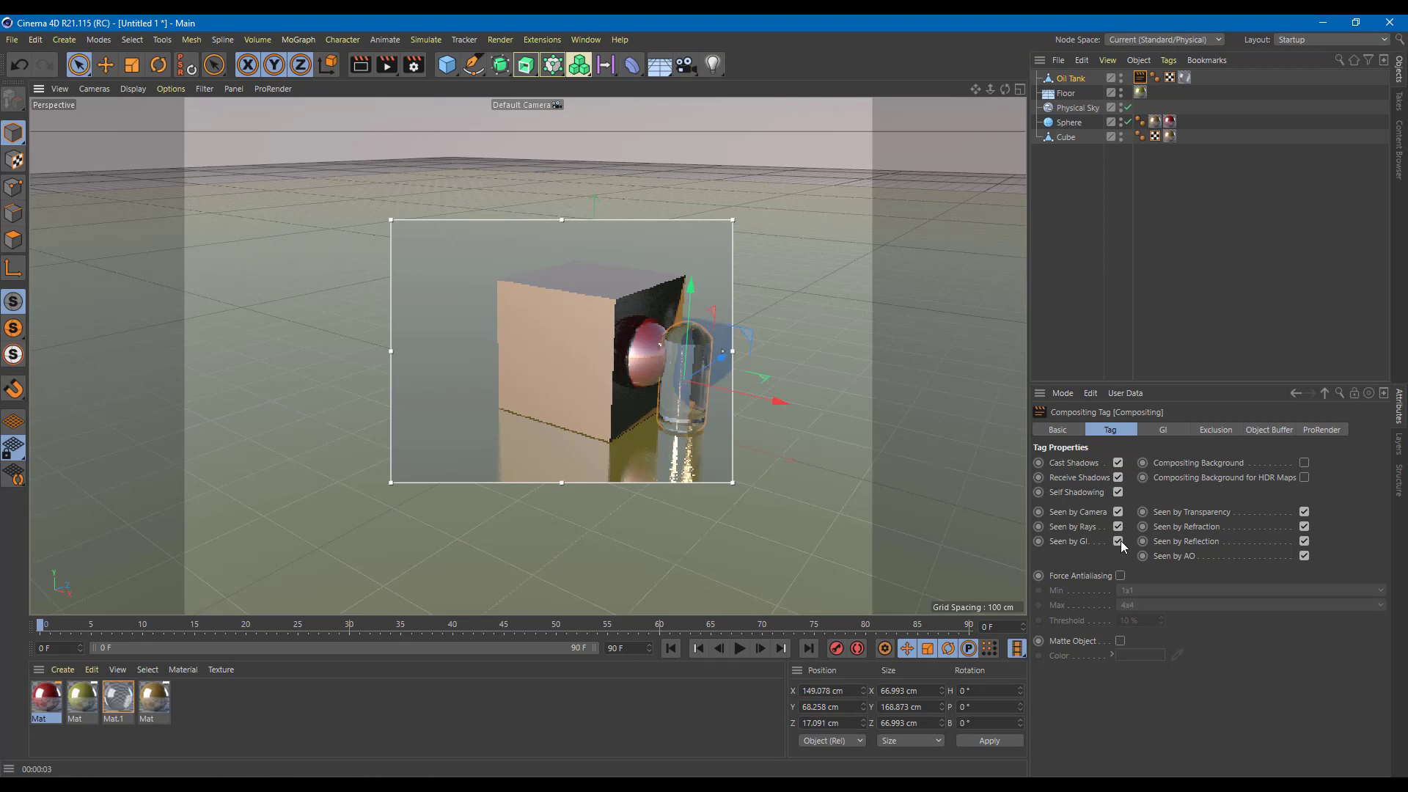
# Untick Seen by Camera on the oil tank's tag so only its floor reflection renders
pyautogui.click(1116, 511)
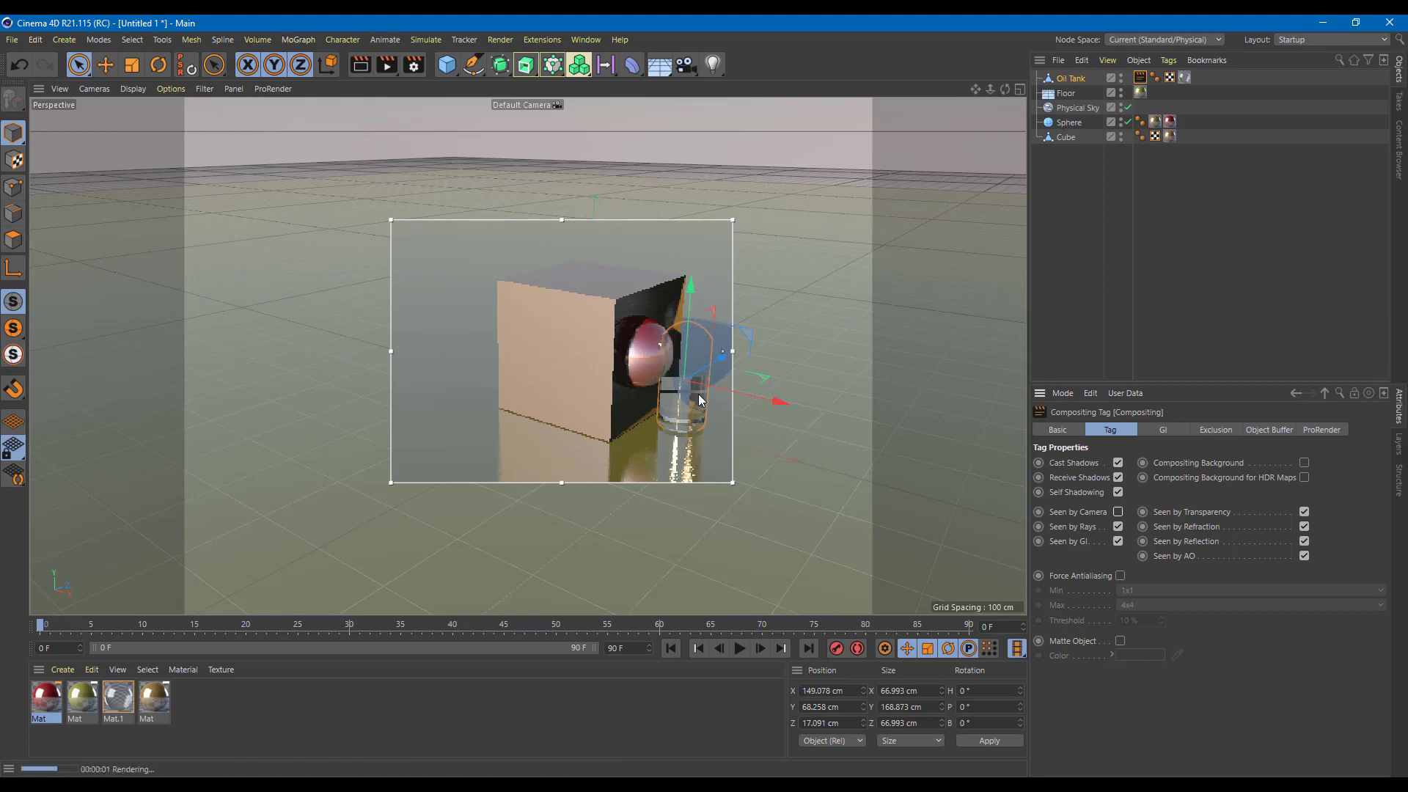
pyautogui.click(679, 444)
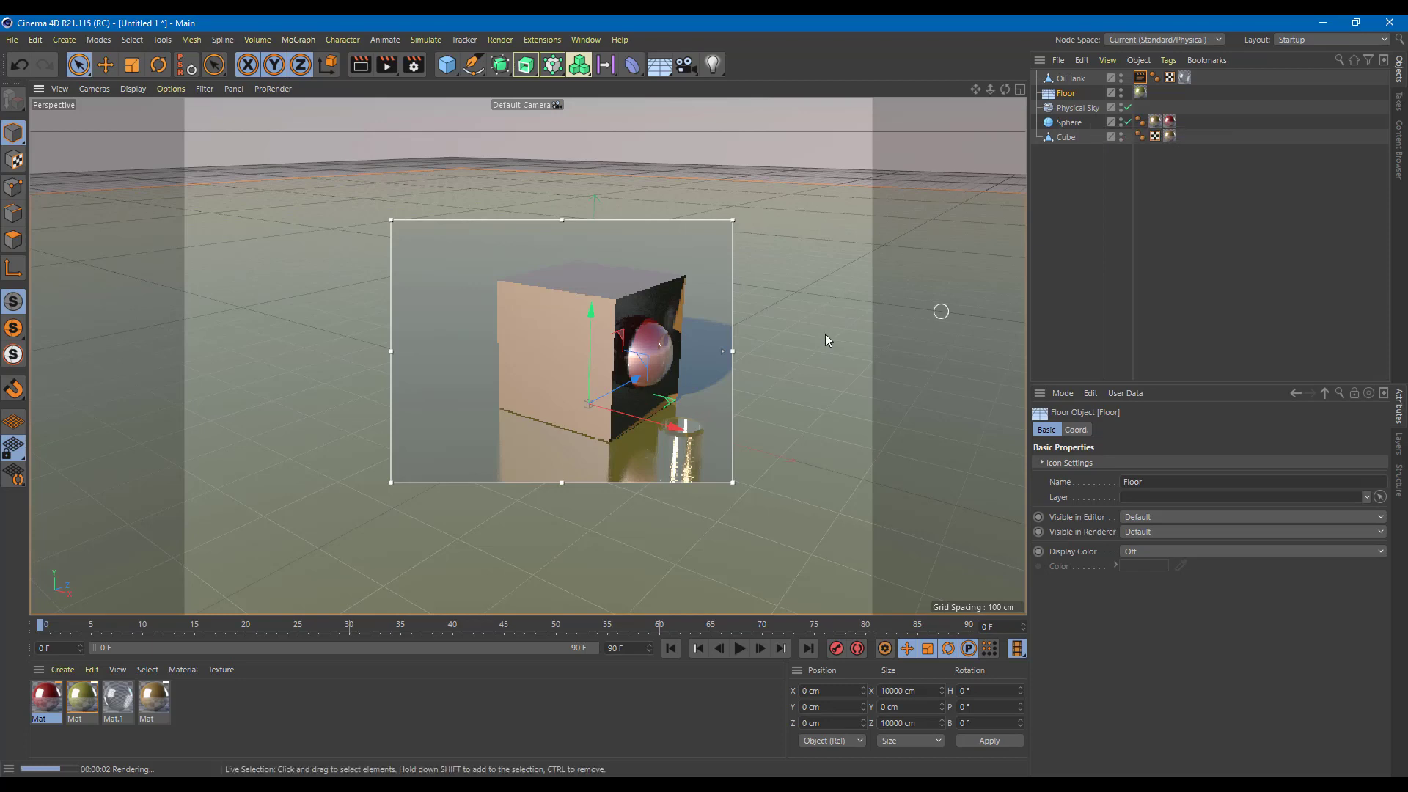
# Add a Compositing render tag to the Sphere from its Render Tags menu
pyautogui.click(1071, 123)
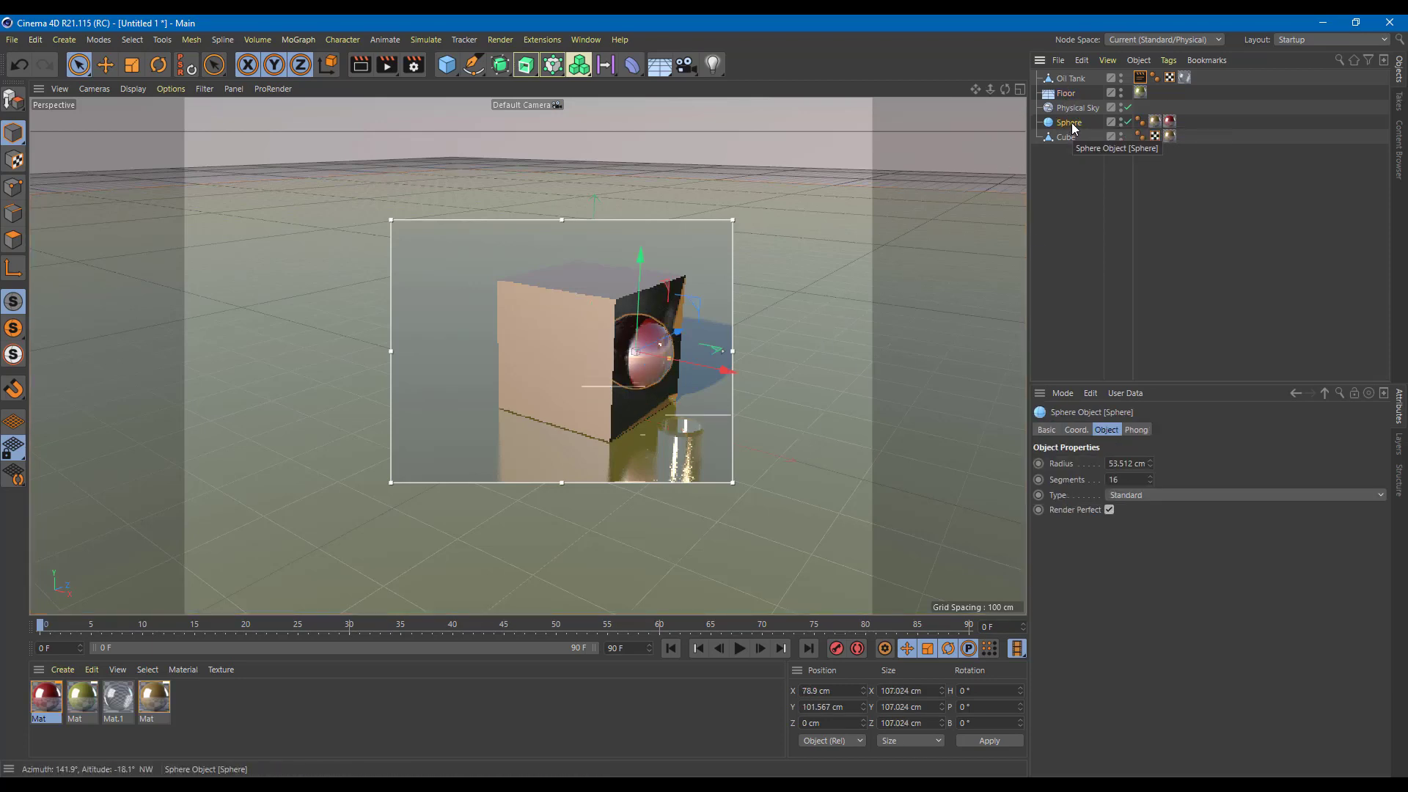
pyautogui.rightClick(1071, 128)
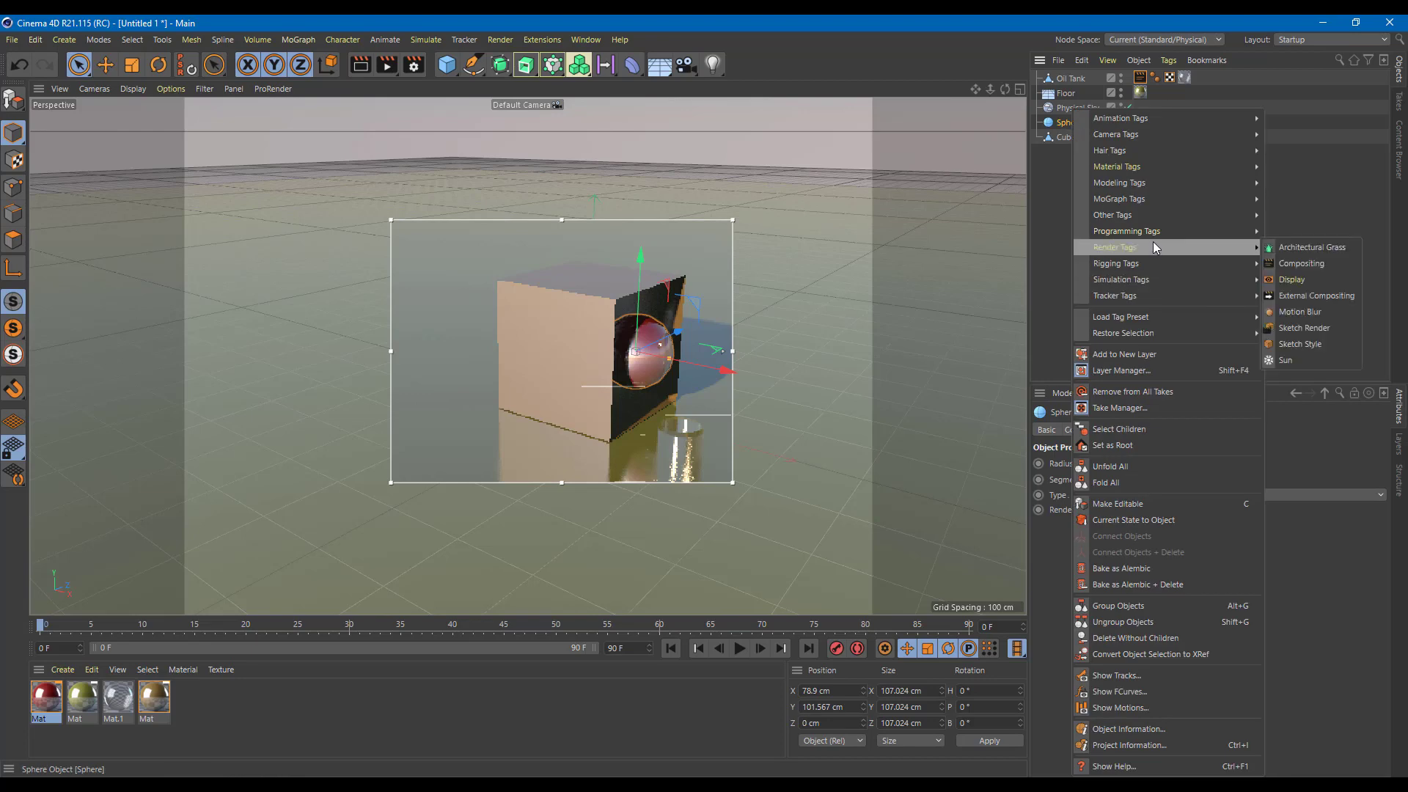
pyautogui.moveTo(1178, 269)
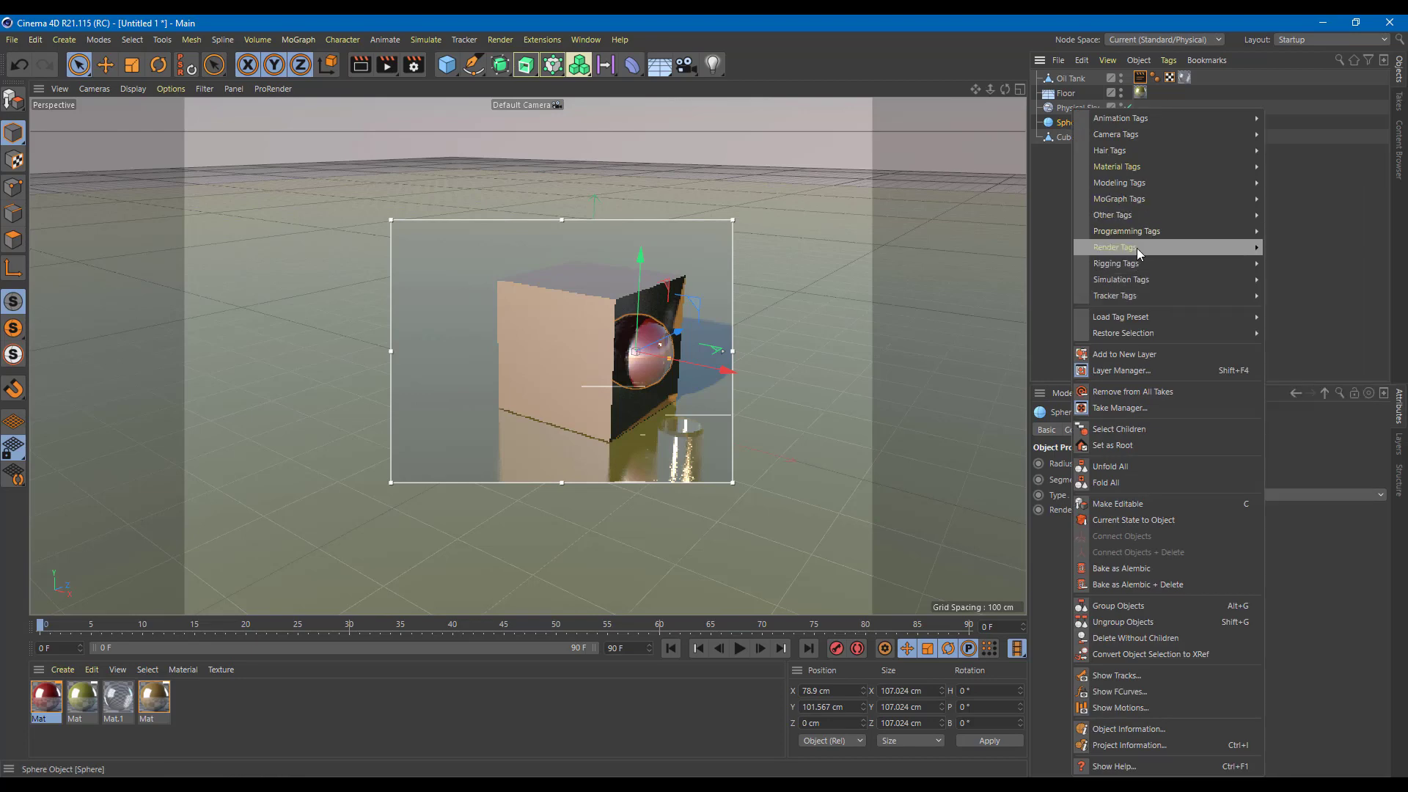
pyautogui.click(1287, 263)
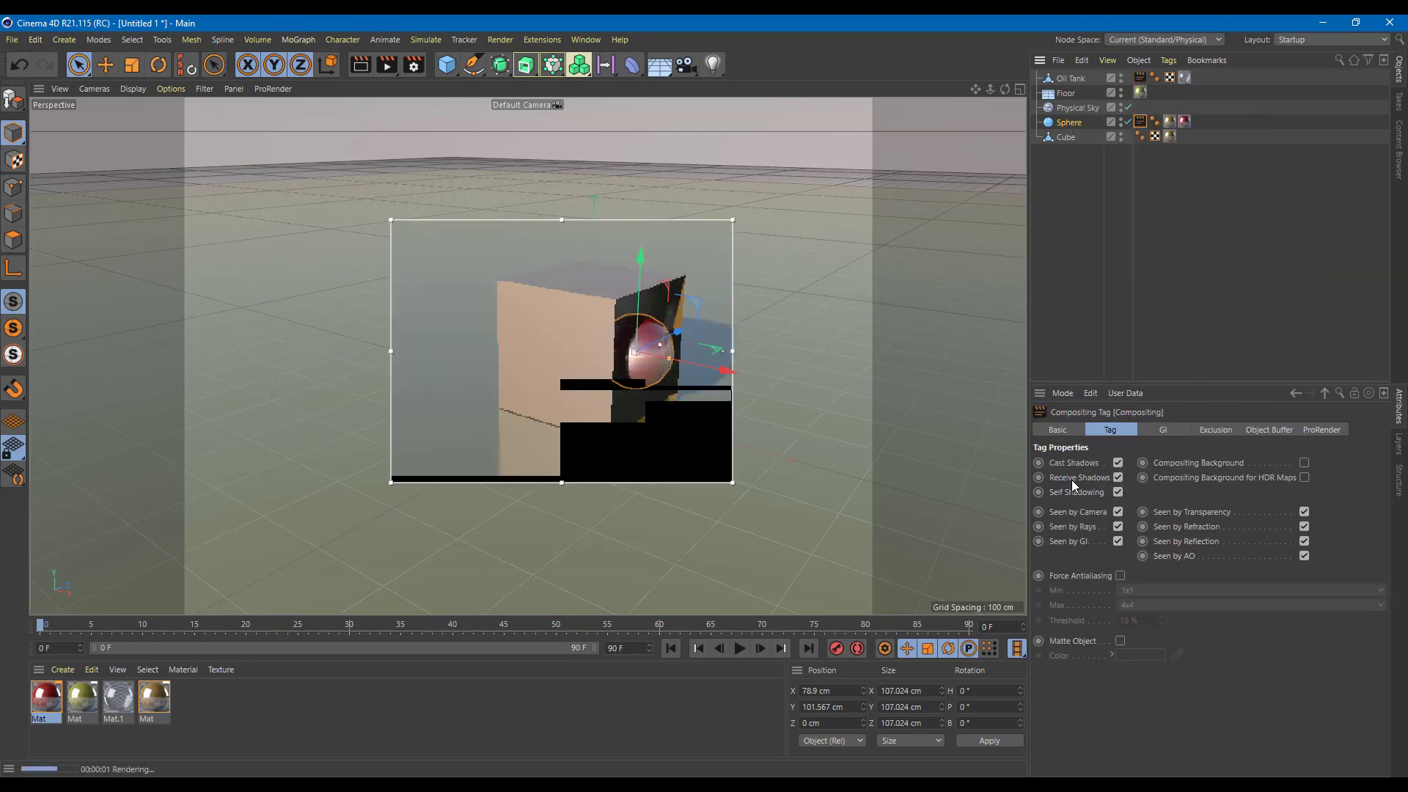
# Move the sphere to X -52.529, Y 154.667, Z -166.989 cm, front-left of the cube
pyautogui.moveTo(699, 367); pyautogui.dragTo(785, 396)
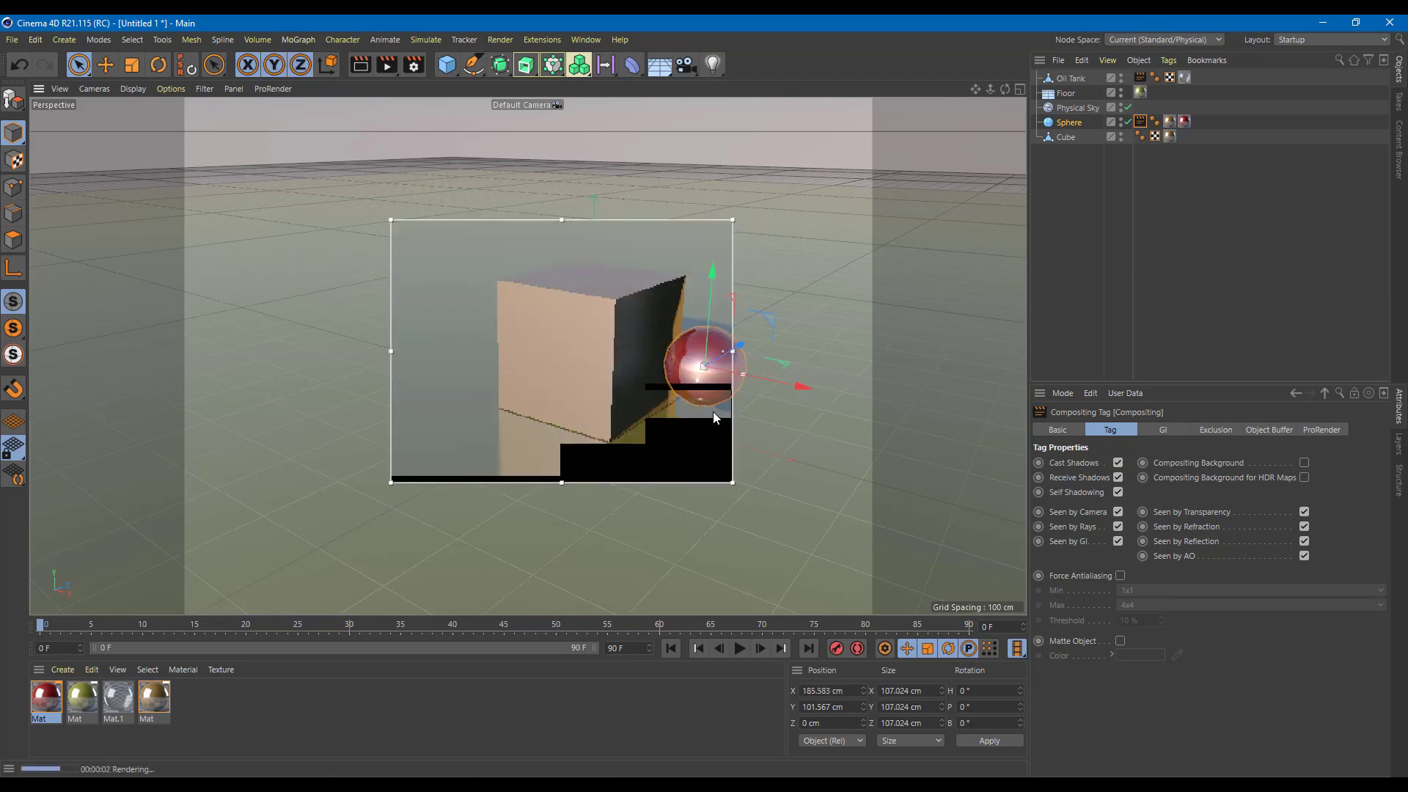
pyautogui.click(746, 359)
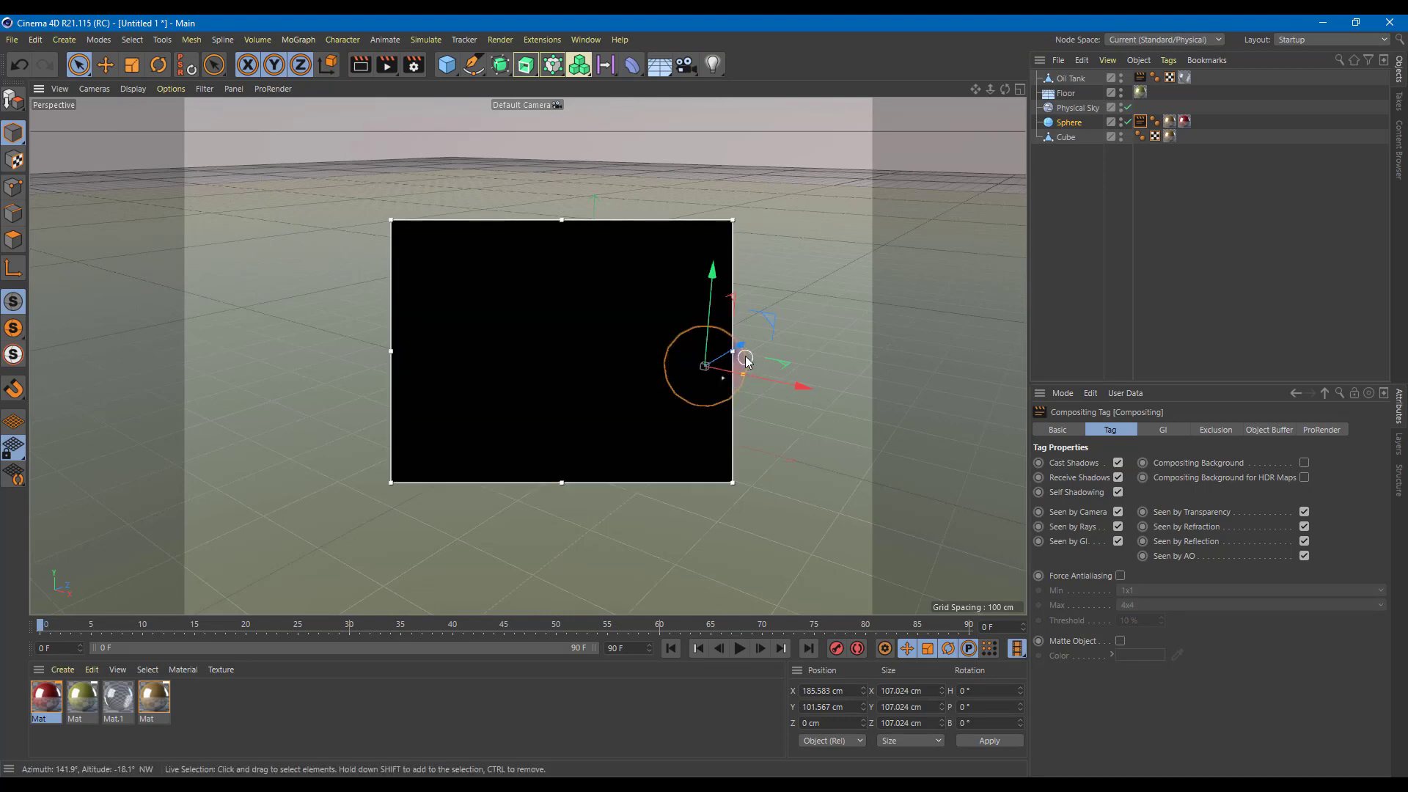
pyautogui.moveTo(746, 361); pyautogui.dragTo(696, 282)
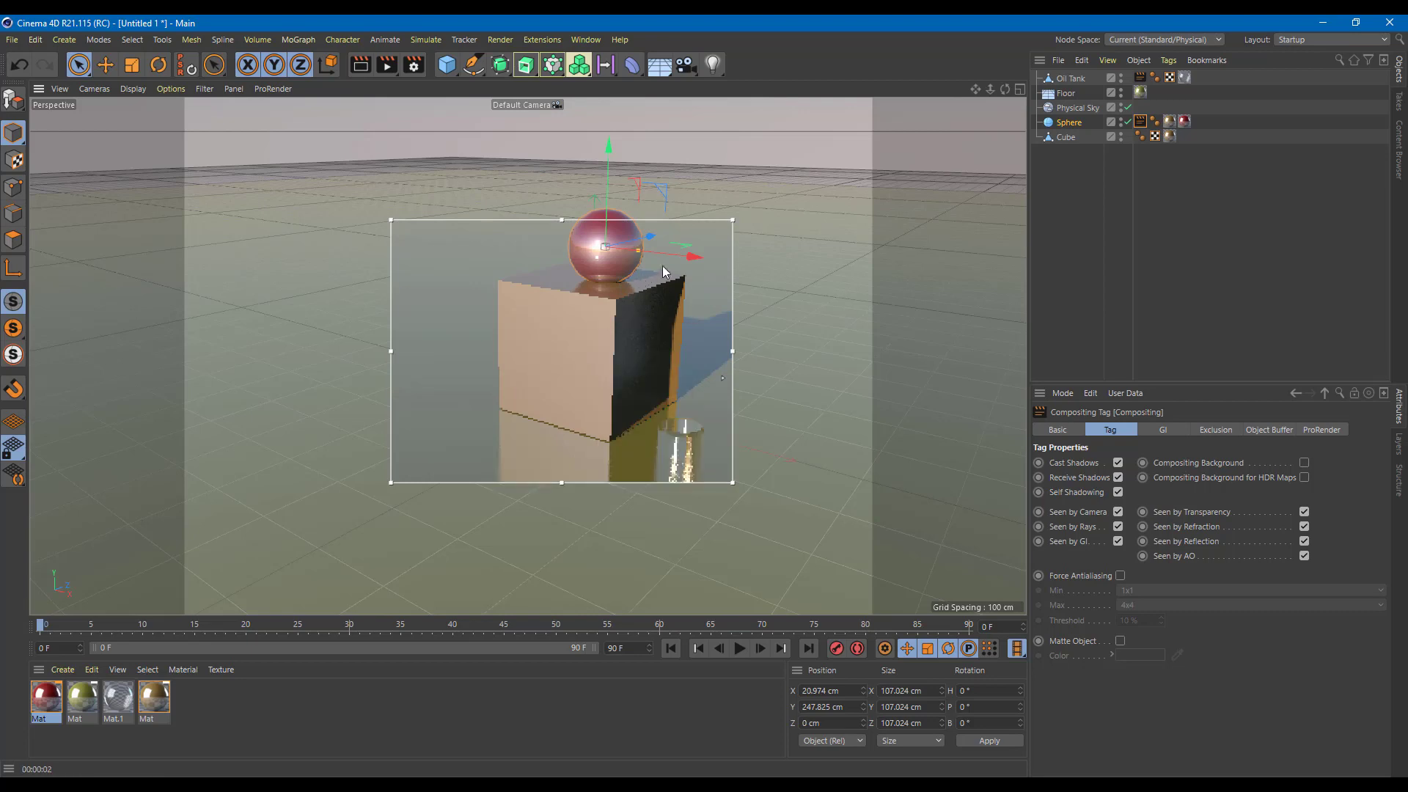
pyautogui.moveTo(692, 256); pyautogui.dragTo(550, 271)
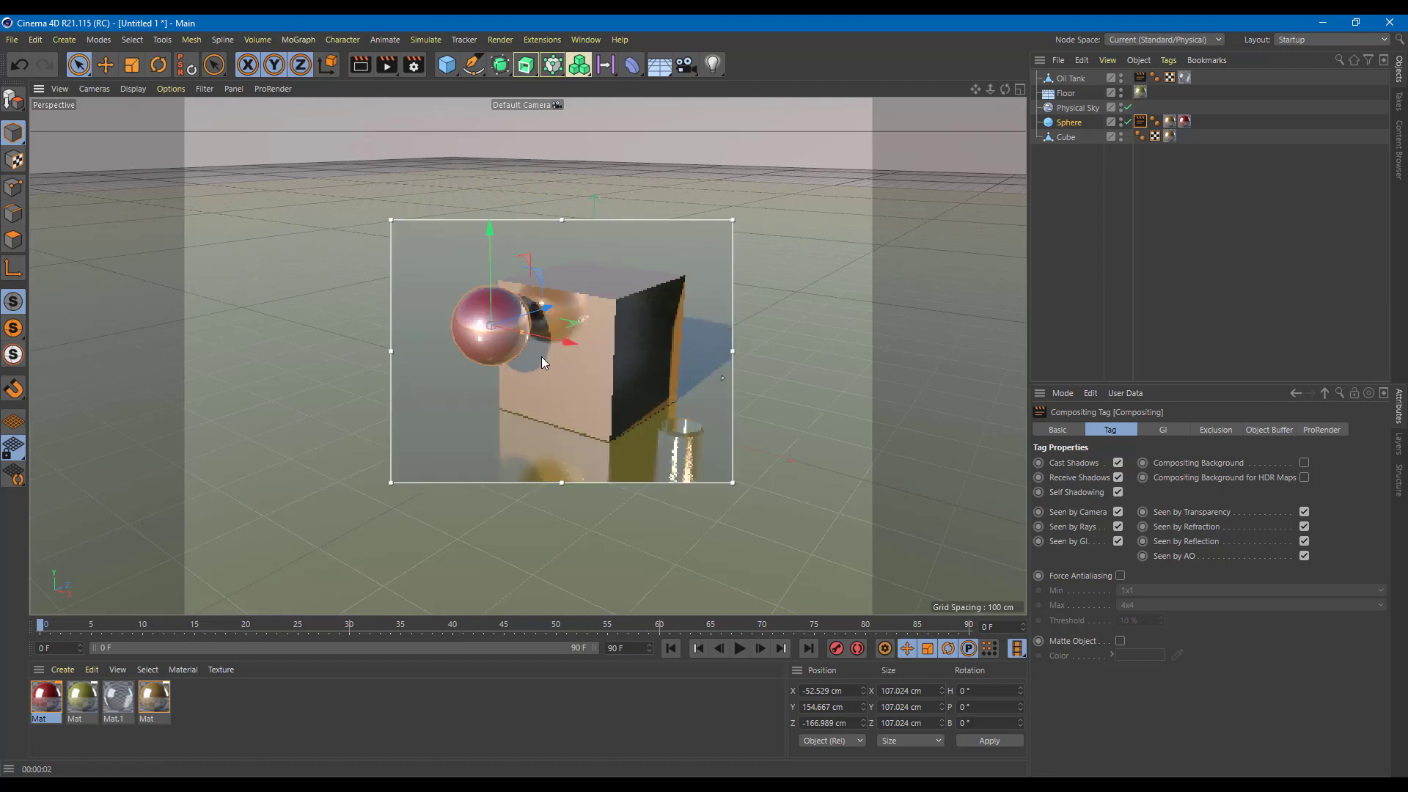
# Turn off the sphere's Cast Shadows, force 4x4 antialiasing with 100% threshold, and render
pyautogui.click(1117, 462)
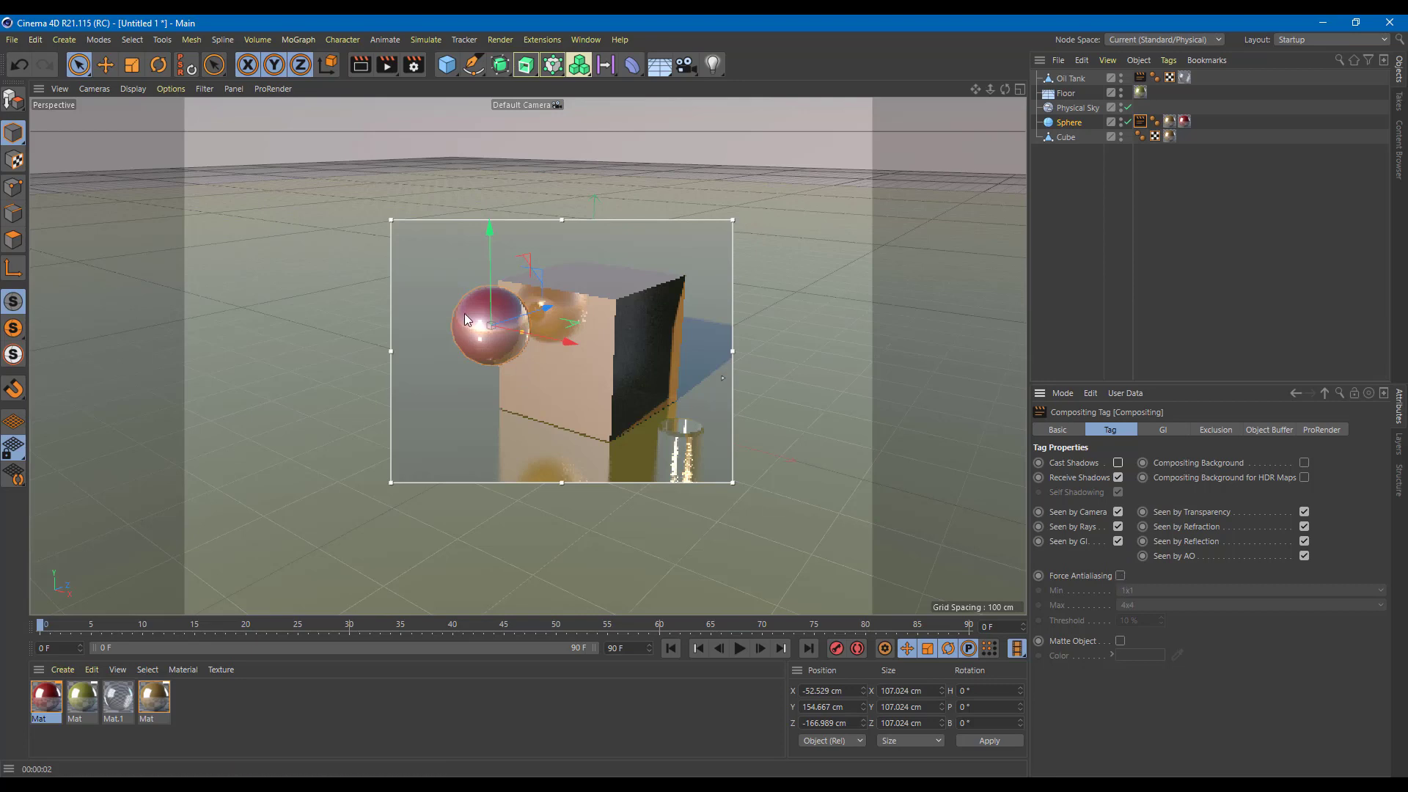
pyautogui.click(1119, 576)
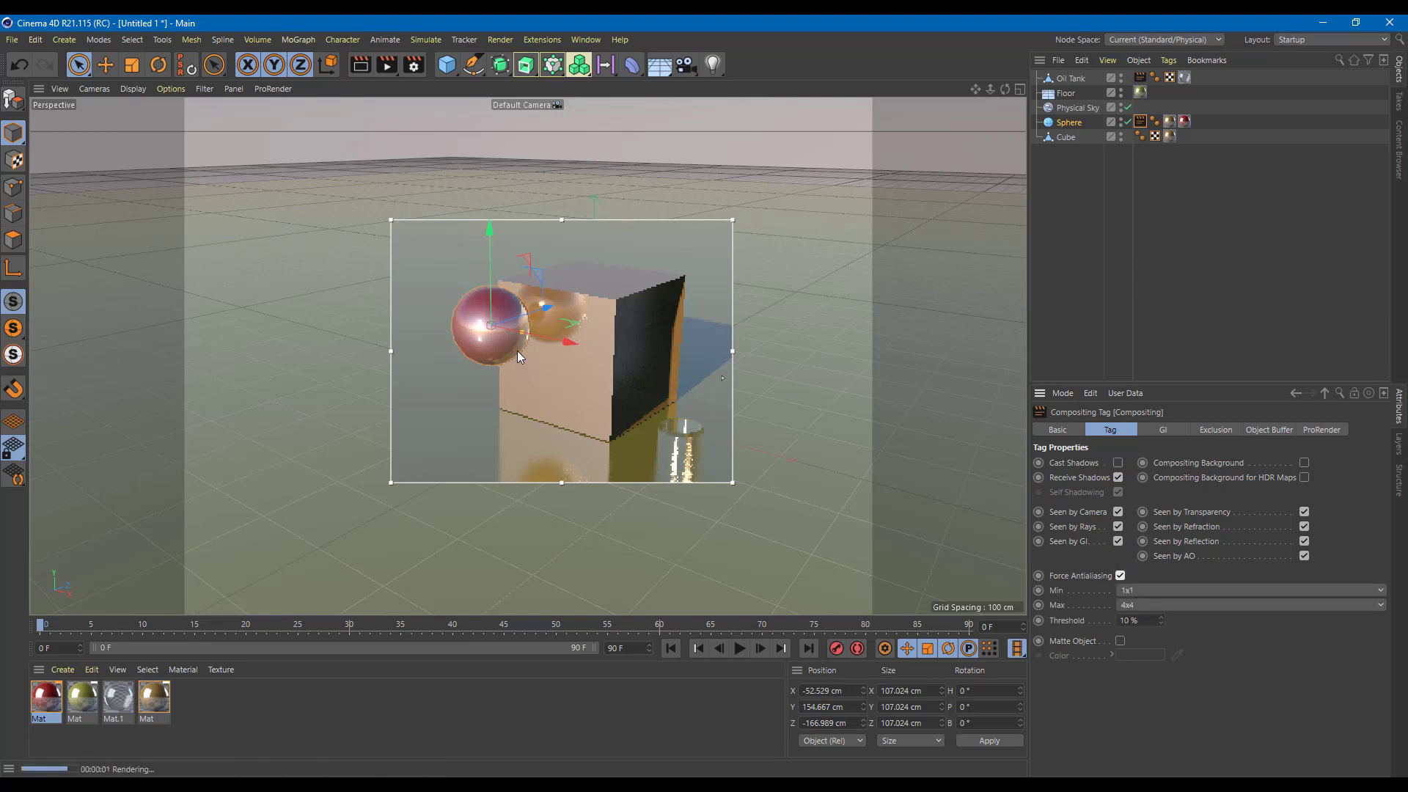
pyautogui.click(1145, 591)
pyautogui.click(1146, 639)
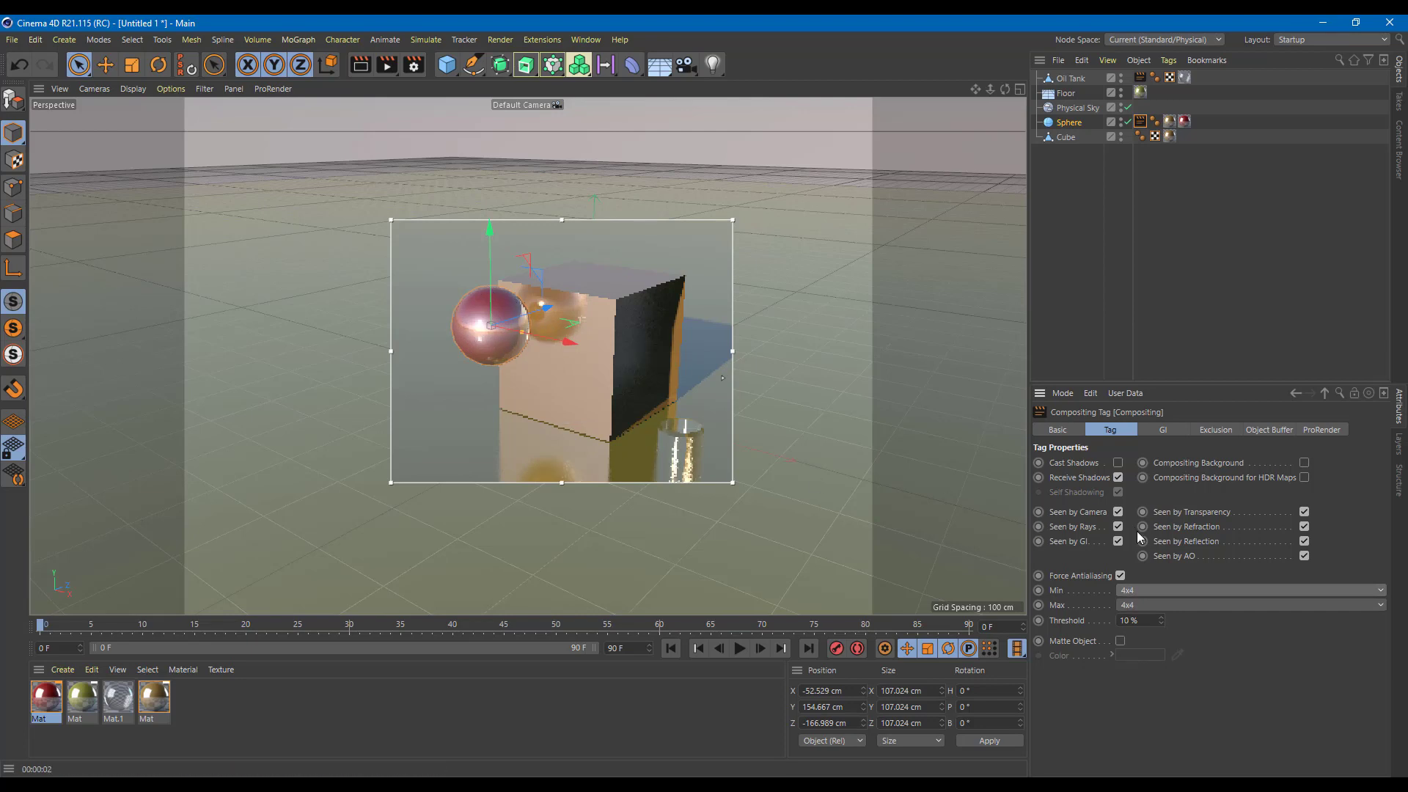
pyautogui.click(1160, 618)
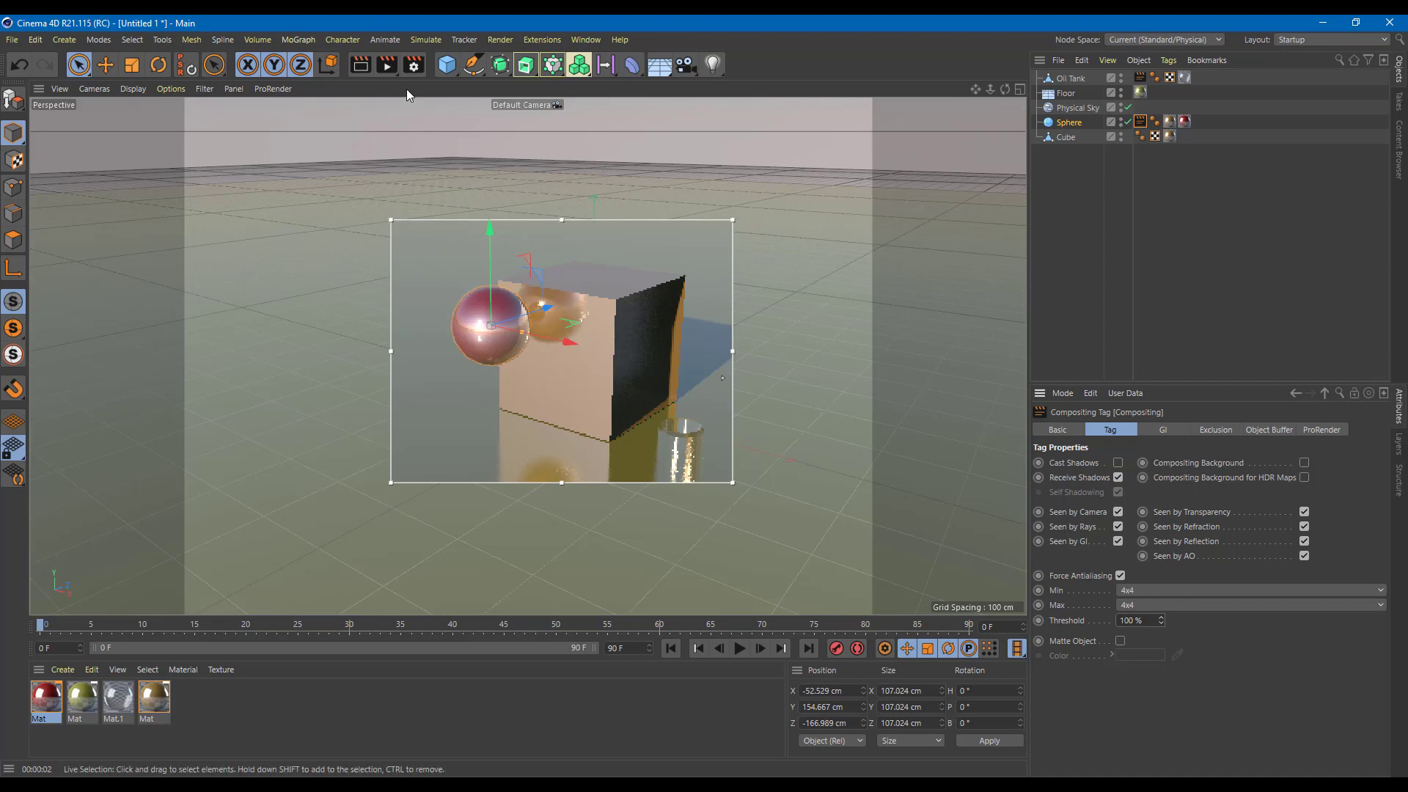
pyautogui.click(386, 64)
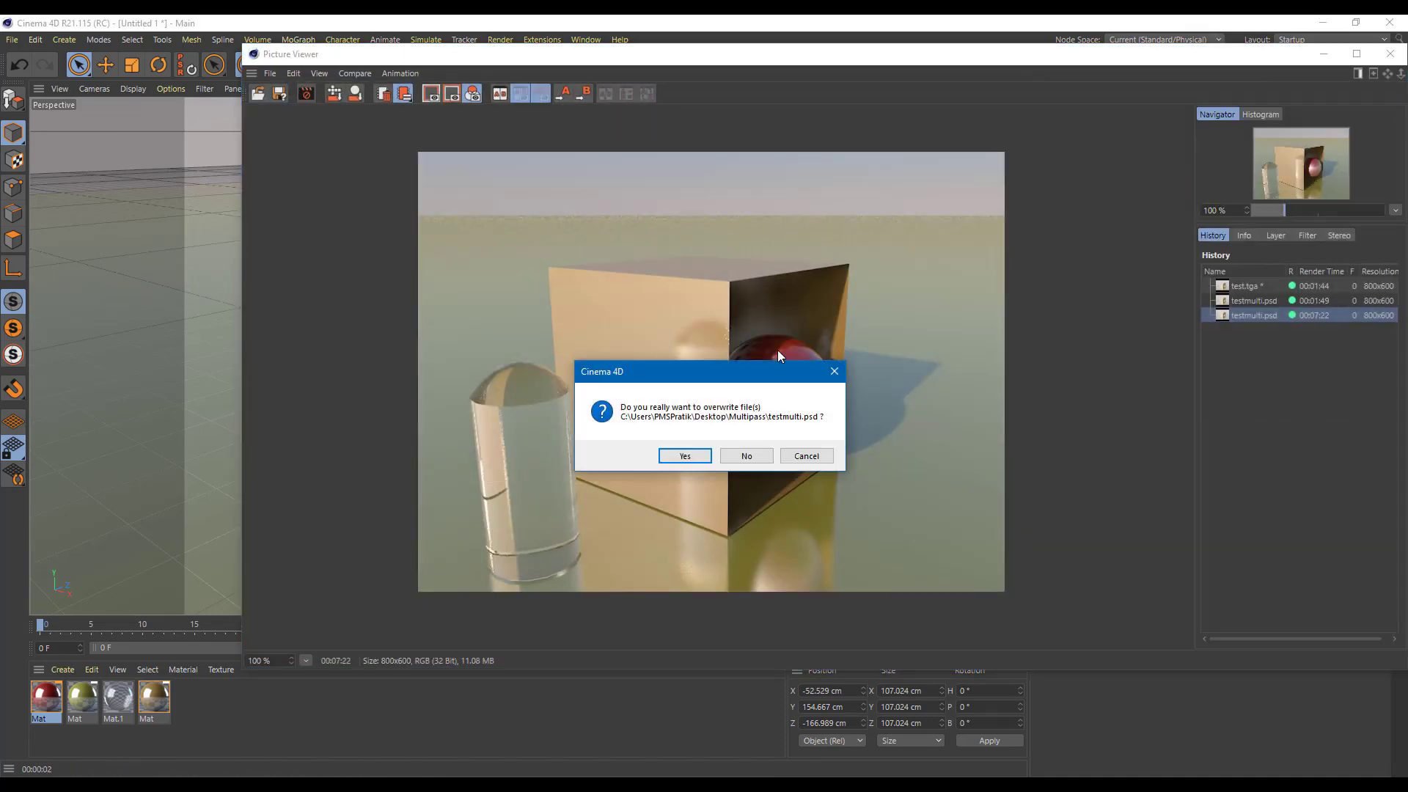
# Overwrite testmulti.psd with the new 800x600 render, zoom in to inspect it, then close the Picture Viewer
pyautogui.click(689, 457)
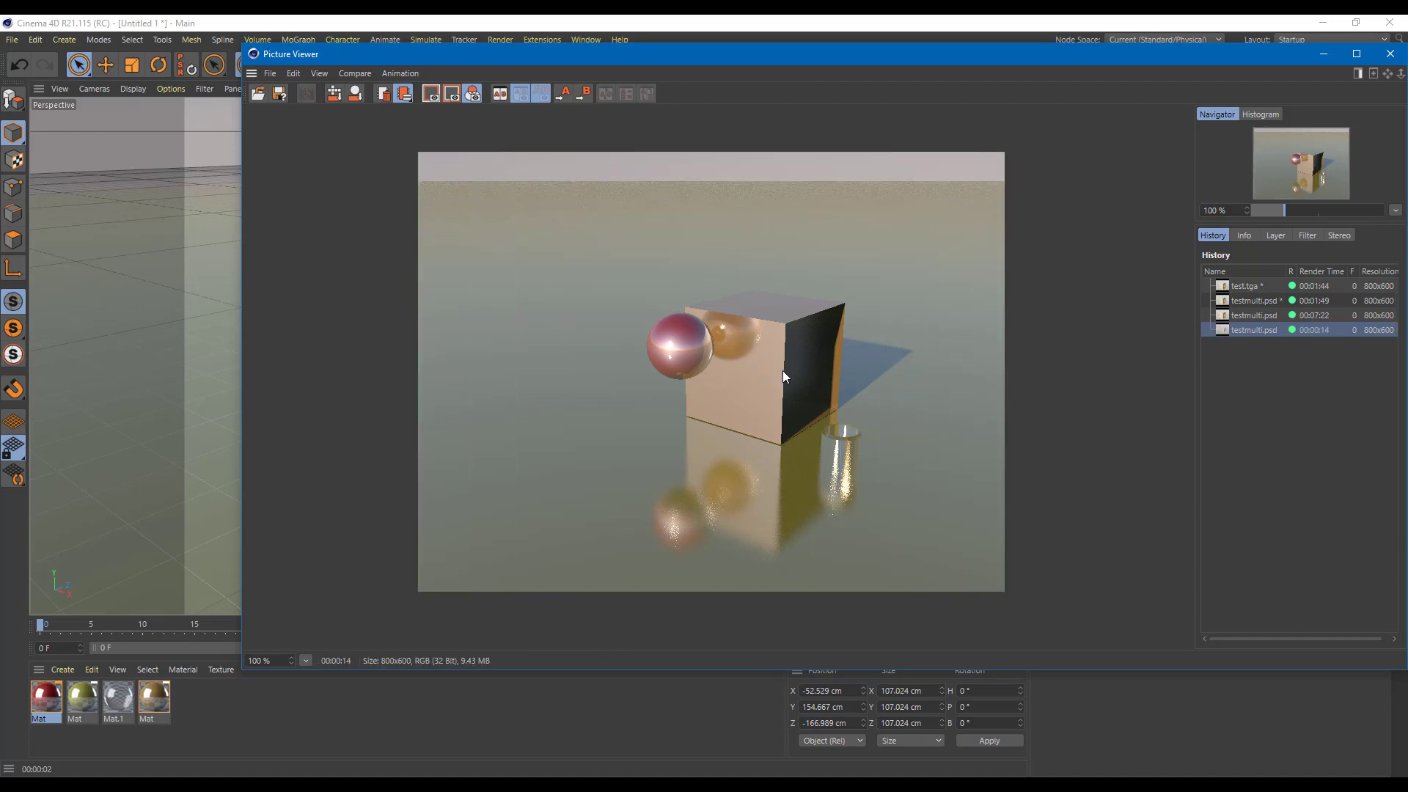
pyautogui.scroll(5, 782, 371)
pyautogui.scroll(2, 851, 378)
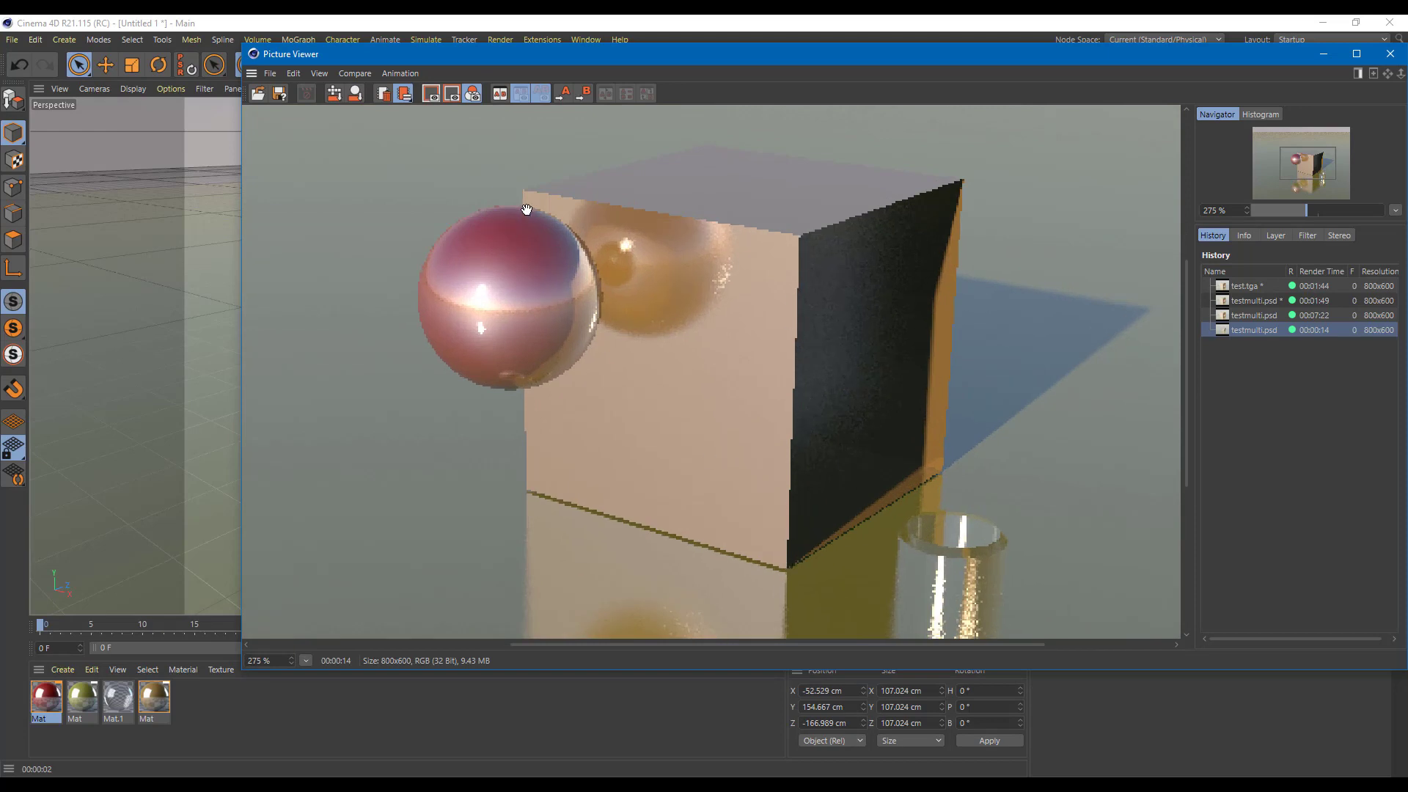
pyautogui.scroll(-1, 565, 364)
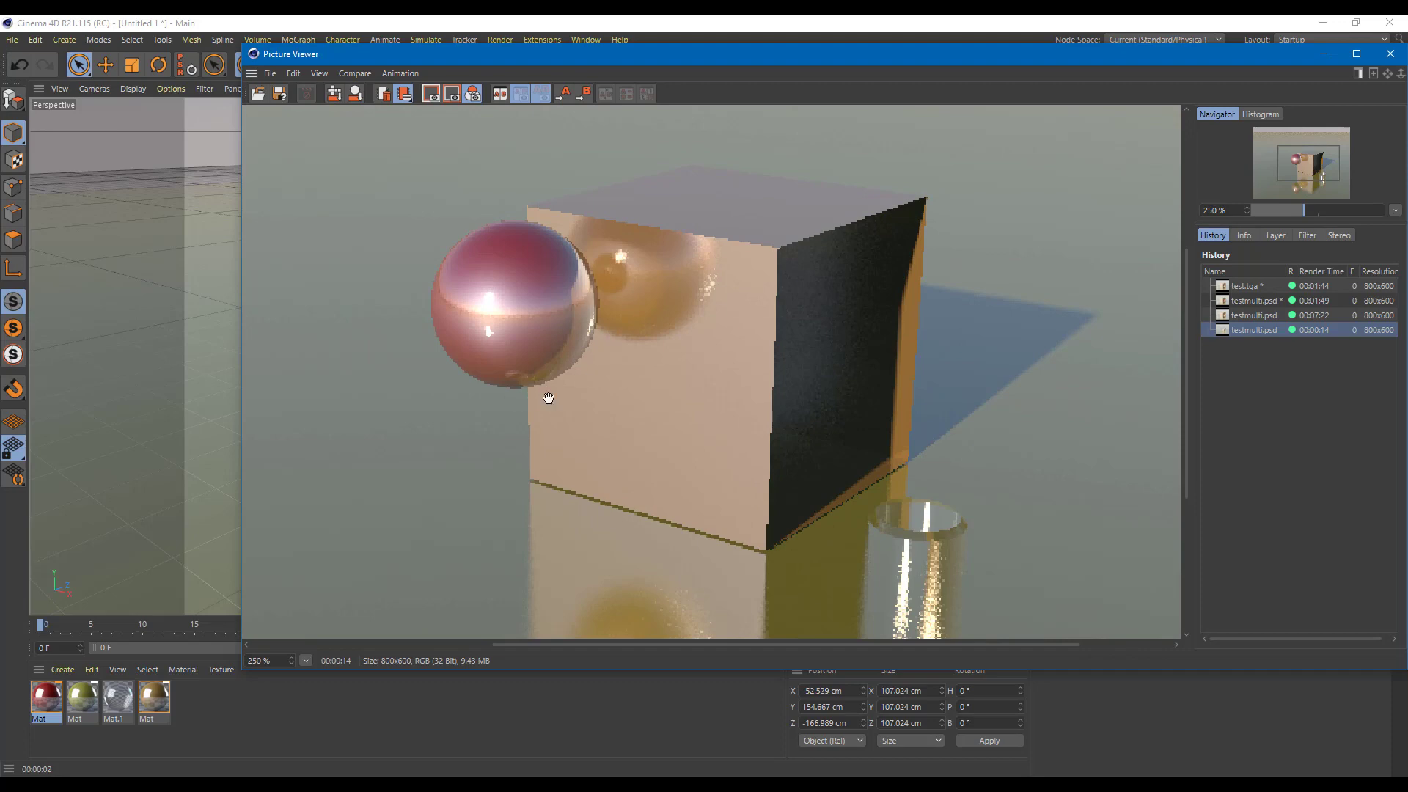
pyautogui.click(1381, 57)
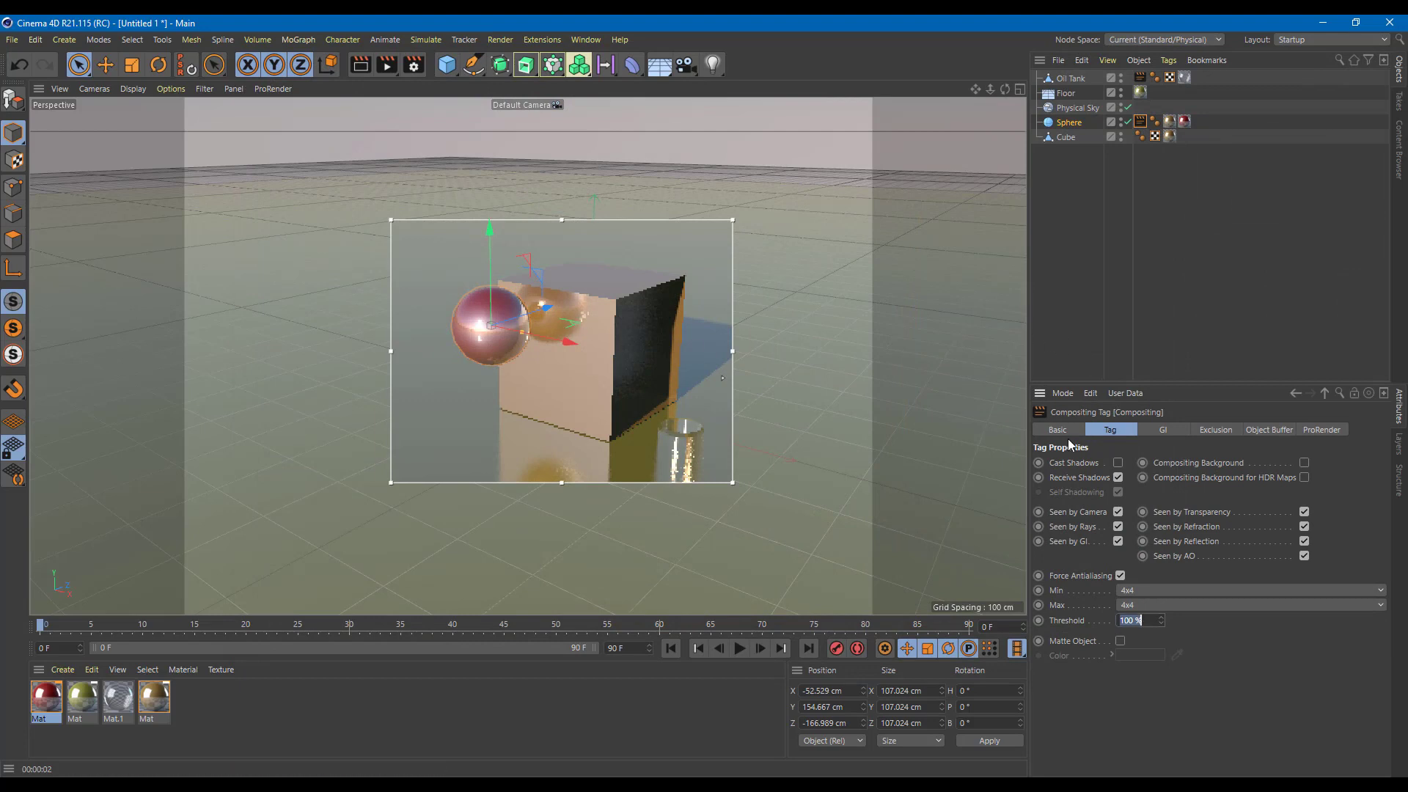
# Add a Compositing tag to the Cube and turn off its Seen by Refraction, Reflection and AO options
pyautogui.click(631, 328)
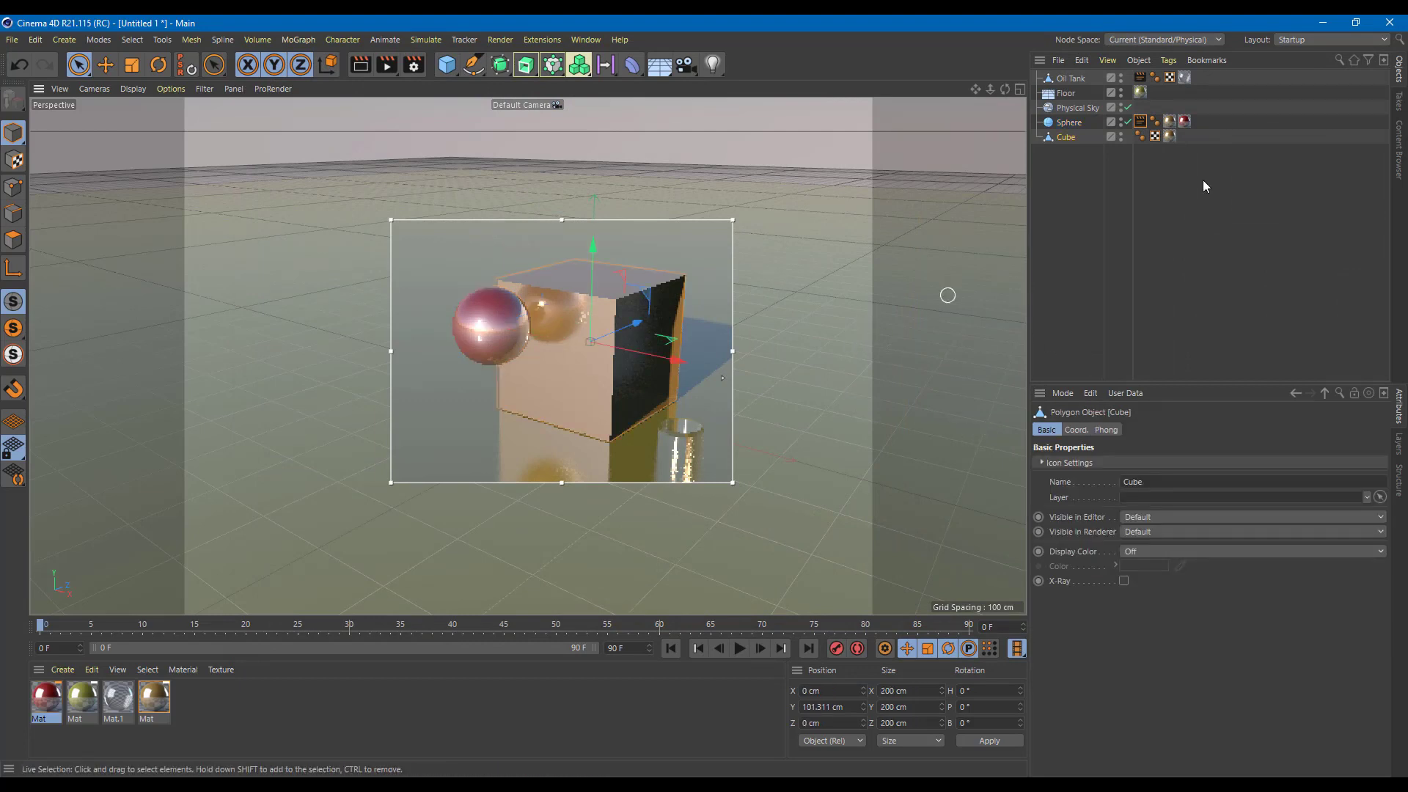
pyautogui.rightClick(1067, 138)
pyautogui.moveTo(1167, 248)
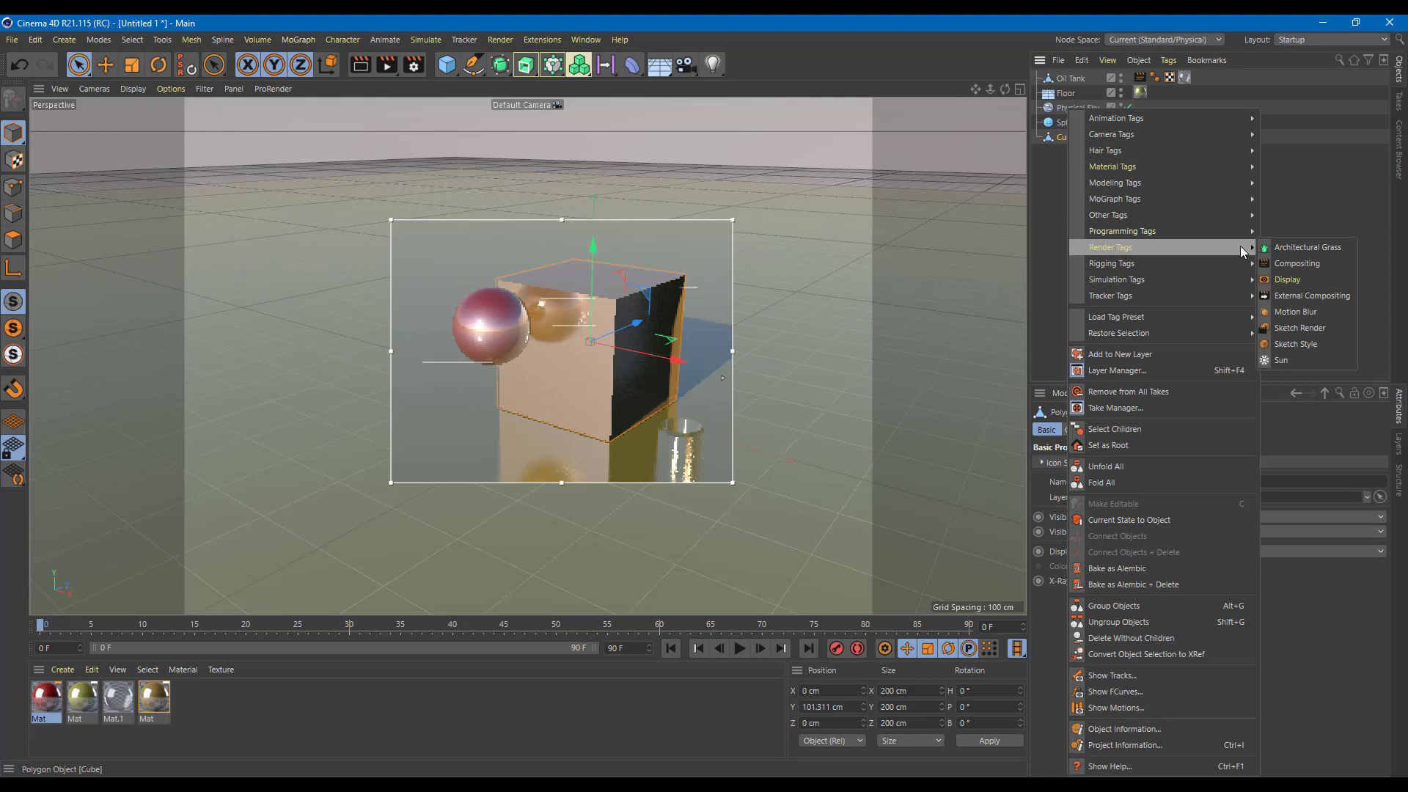
pyautogui.click(1297, 262)
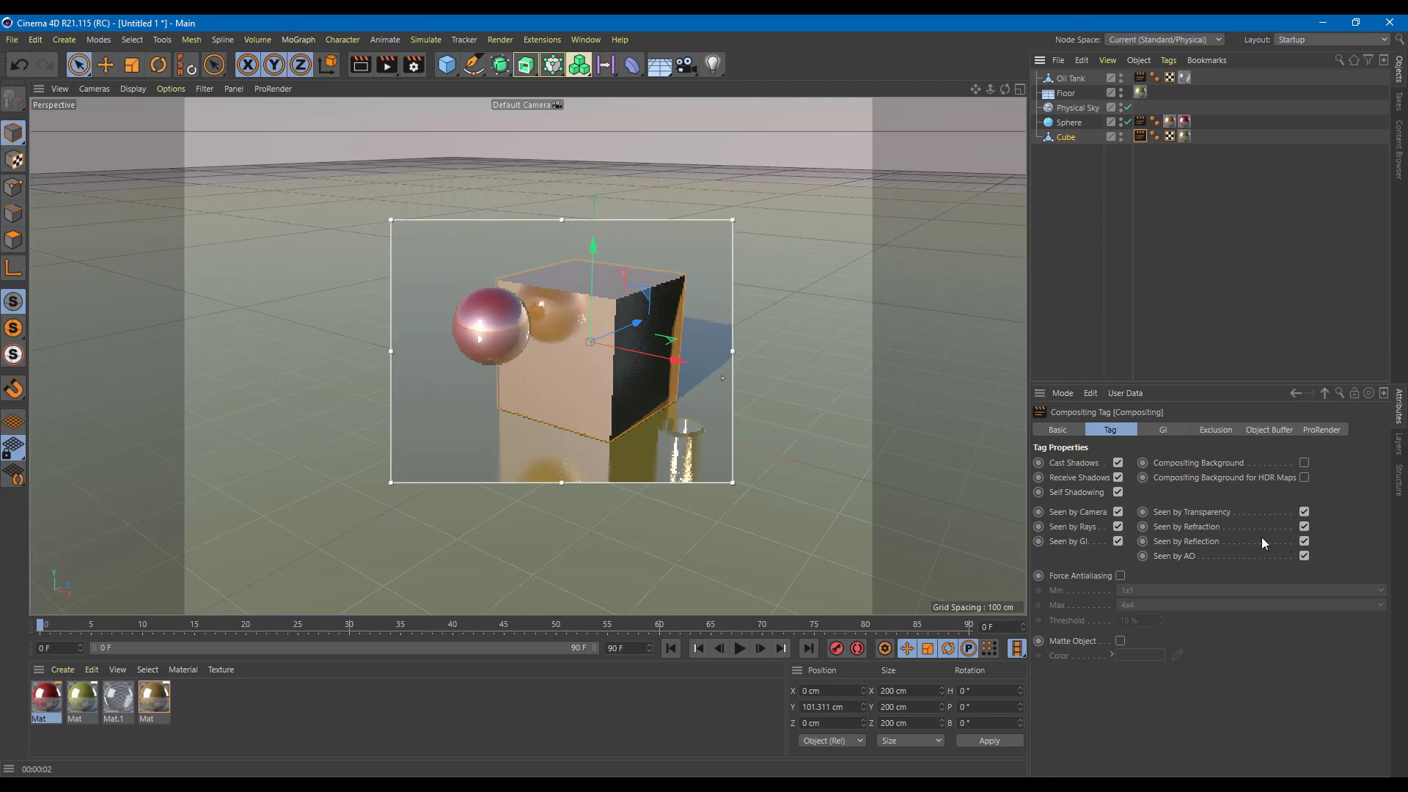
pyautogui.click(1303, 526)
pyautogui.click(1305, 556)
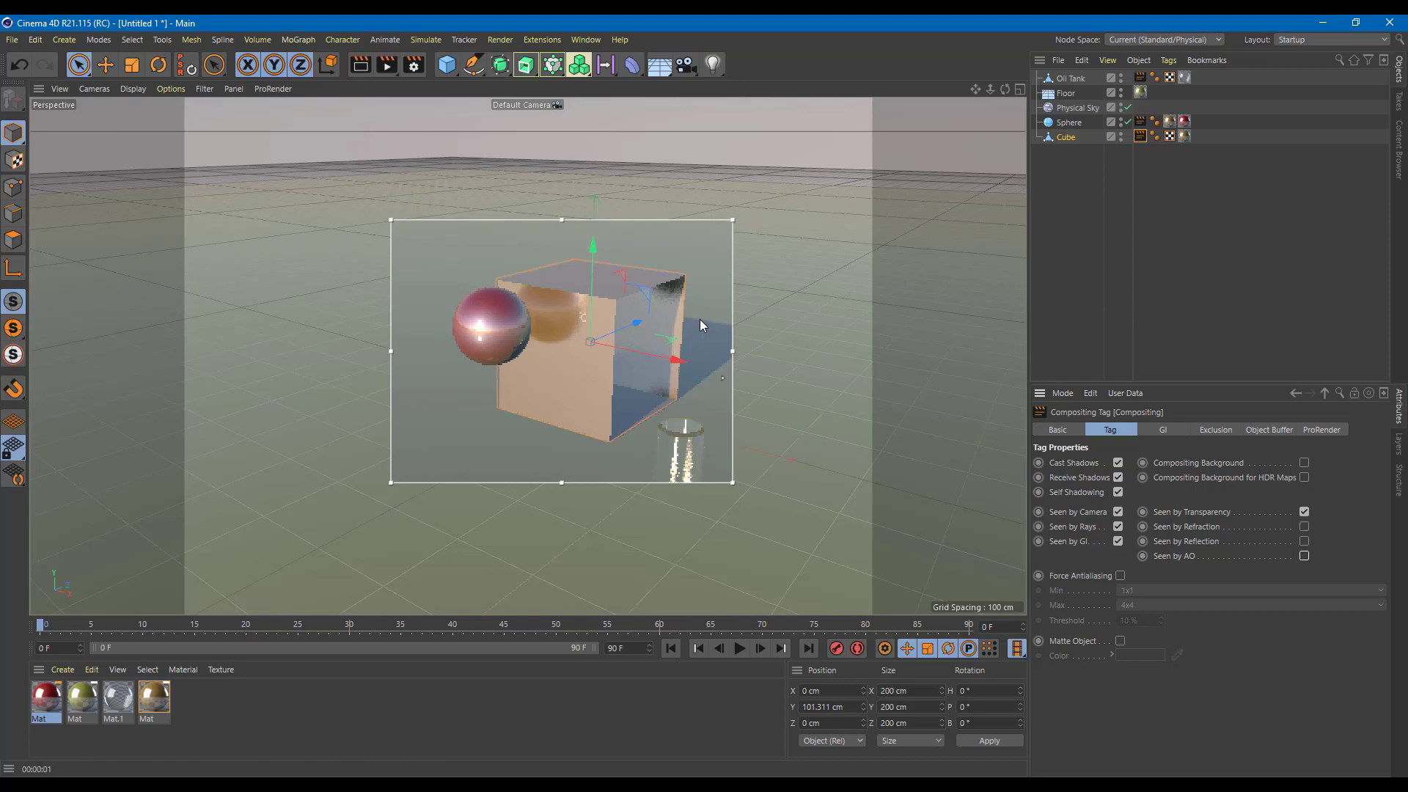
# Turn off Seen by Rays for the Cube, testing Seen by Camera, Self Shadowing and Cast Shadows toggles
pyautogui.click(1118, 526)
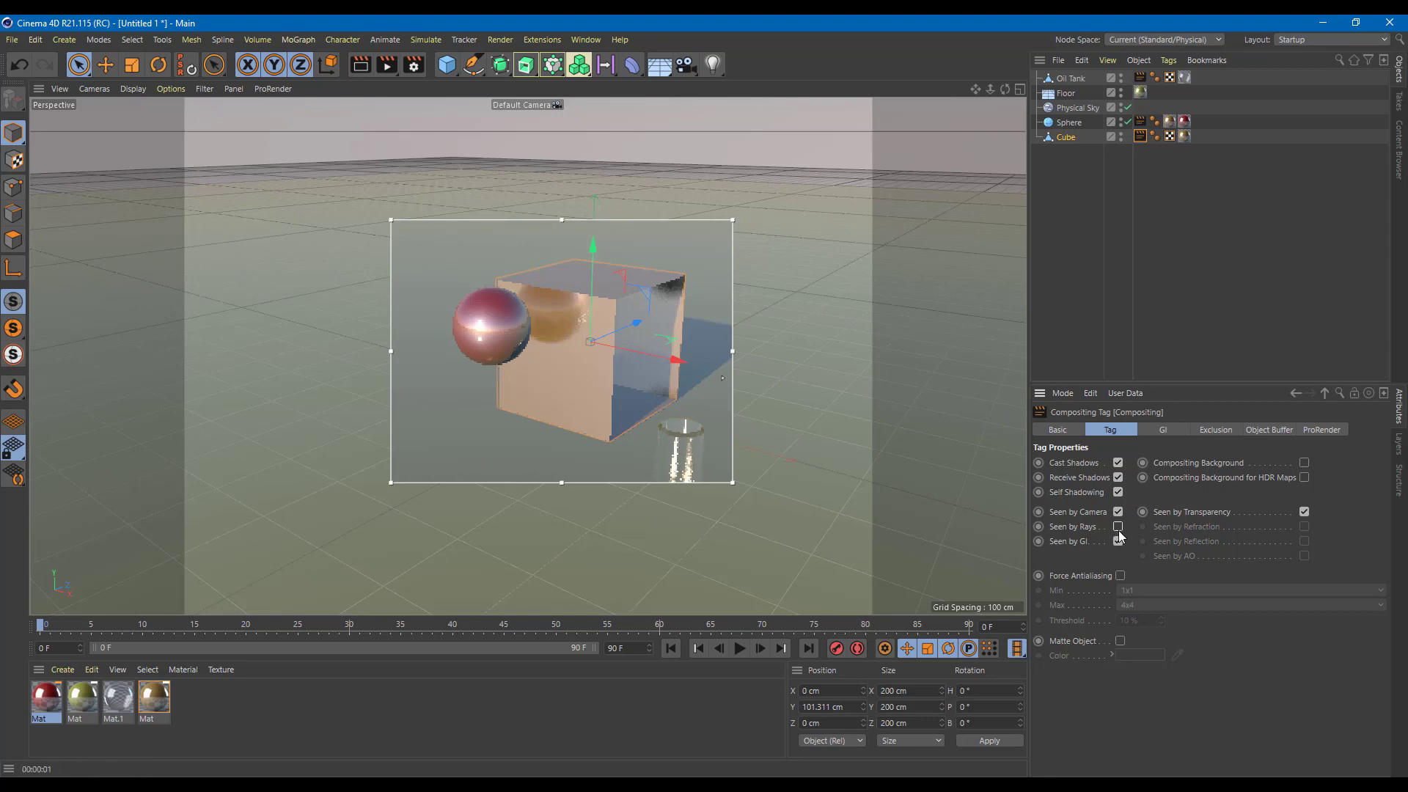
pyautogui.click(1116, 514)
pyautogui.click(1118, 512)
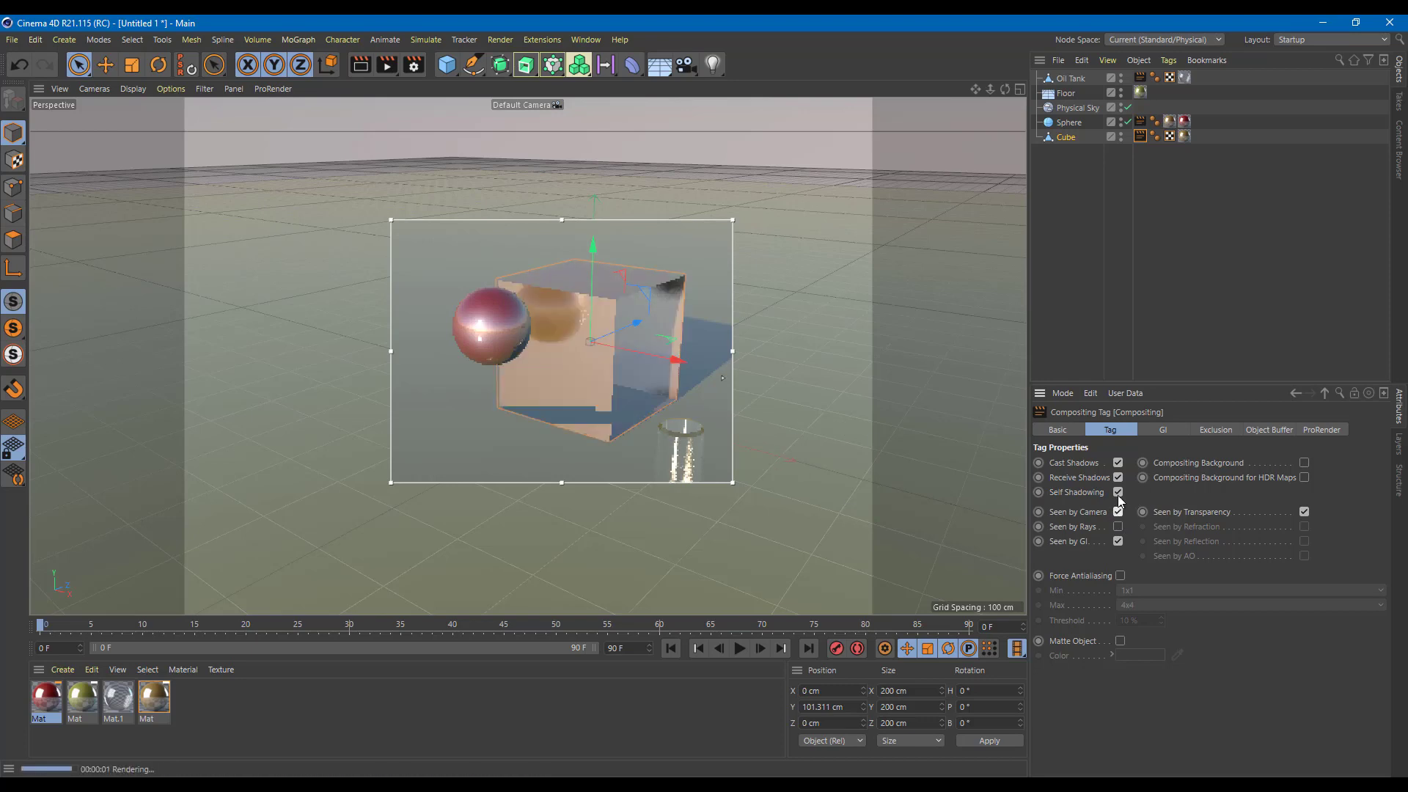
pyautogui.click(1118, 491)
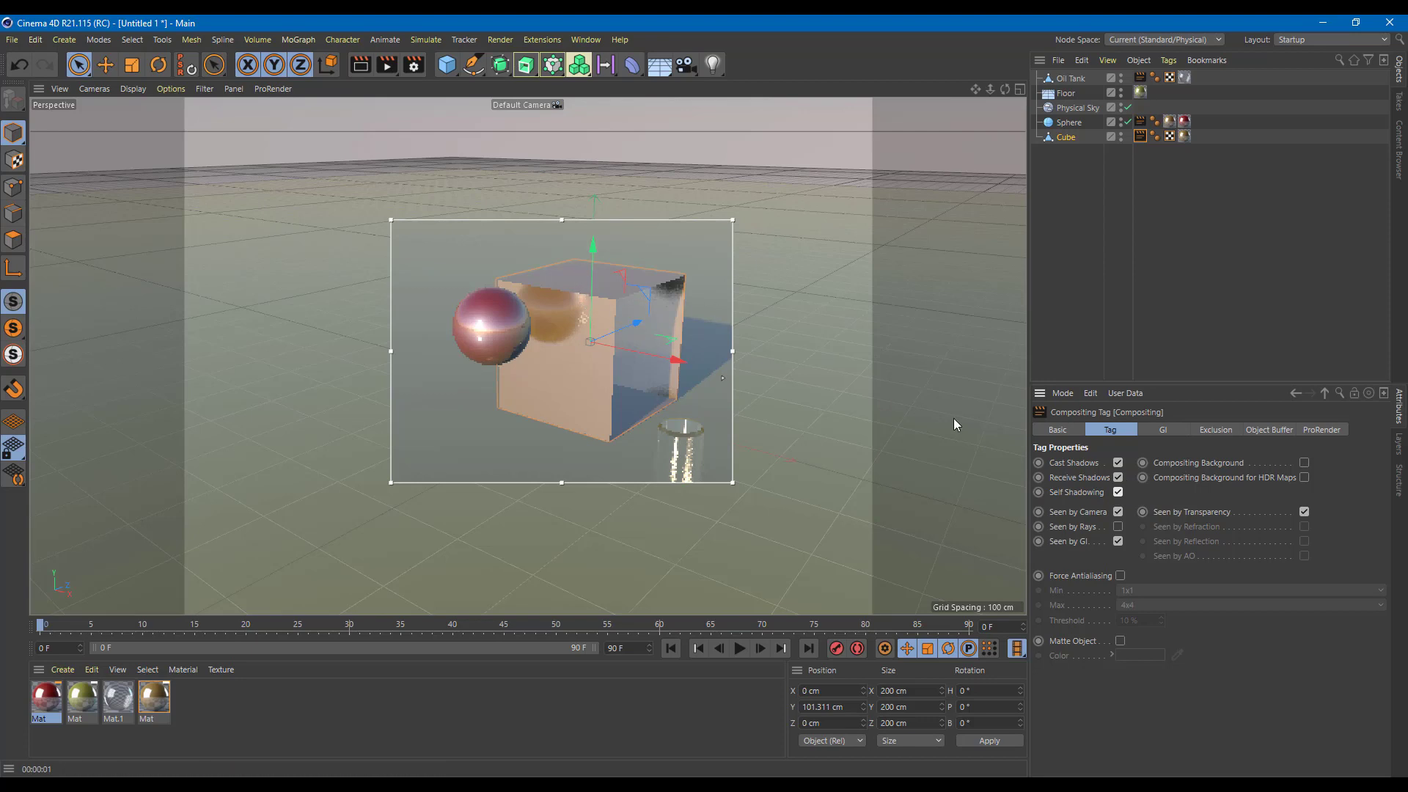
pyautogui.click(1119, 462)
pyautogui.click(1118, 462)
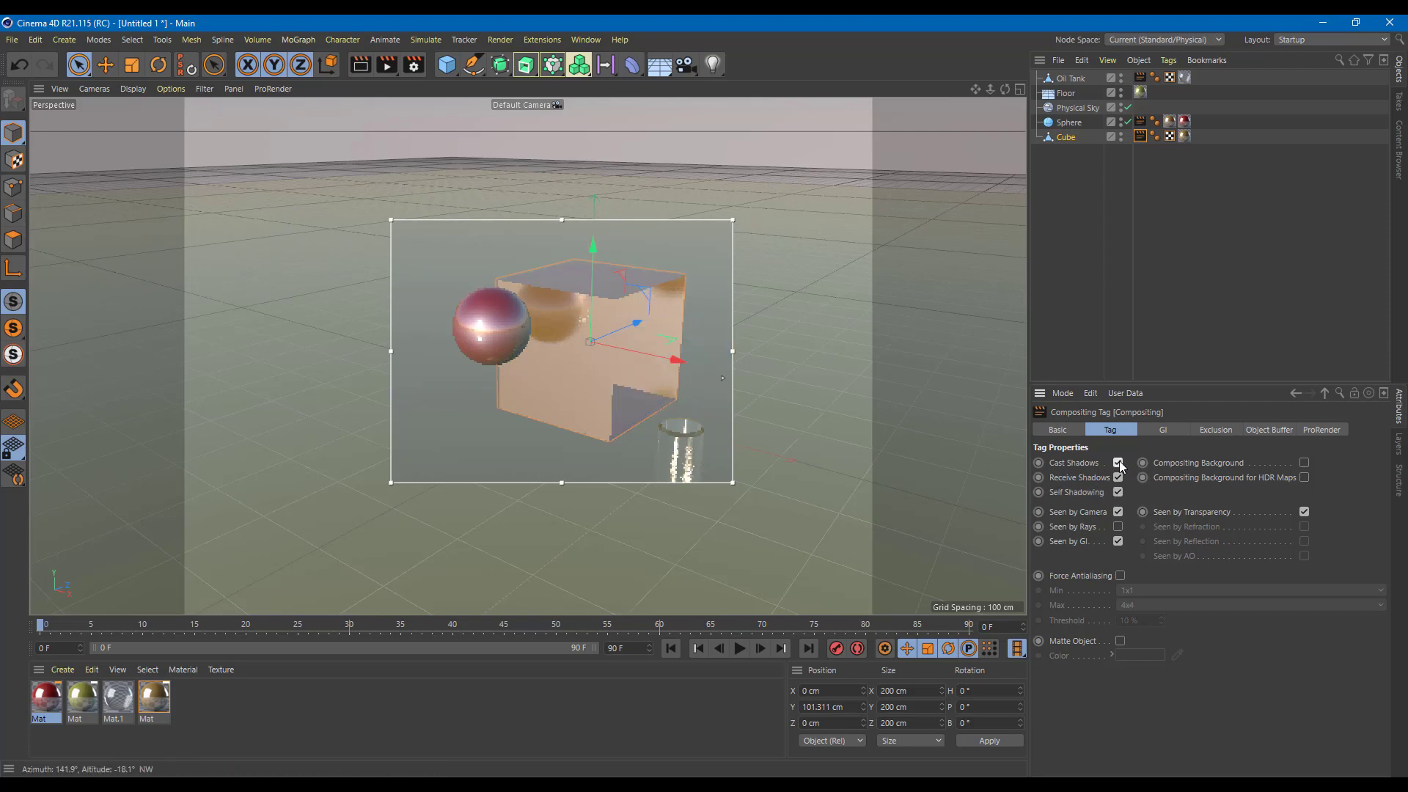
pyautogui.click(1119, 576)
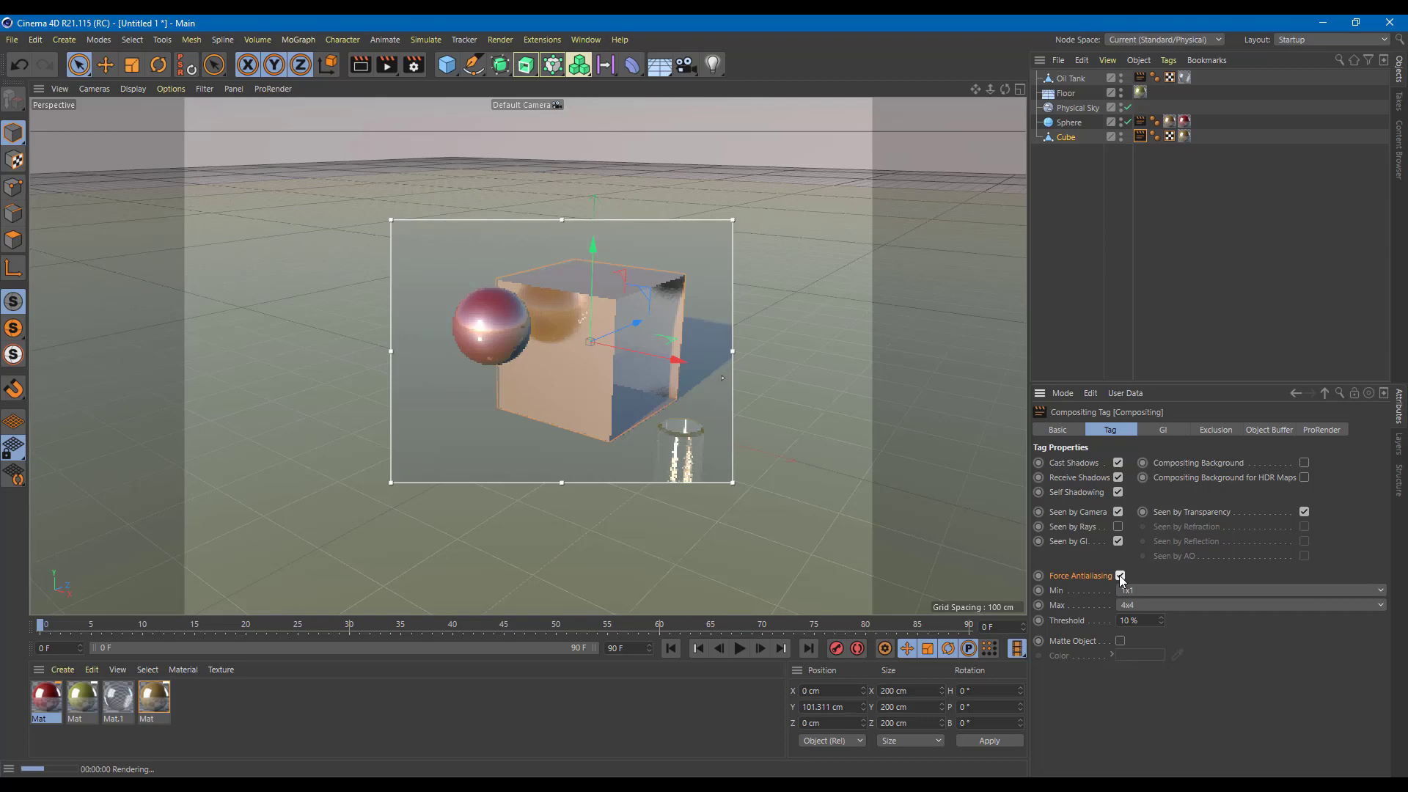
pyautogui.click(1119, 575)
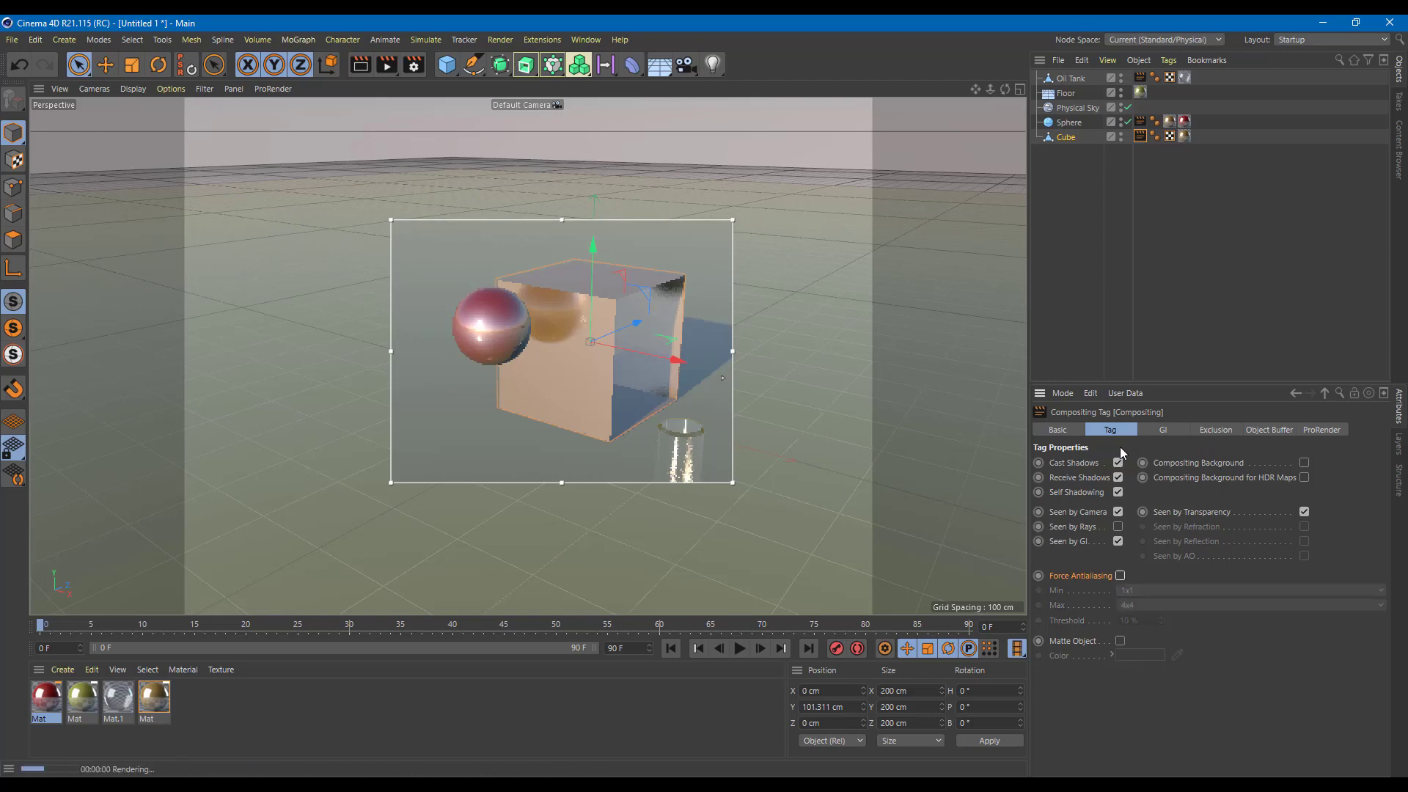
pyautogui.click(1167, 429)
pyautogui.click(1223, 429)
pyautogui.click(1277, 428)
pyautogui.click(1322, 429)
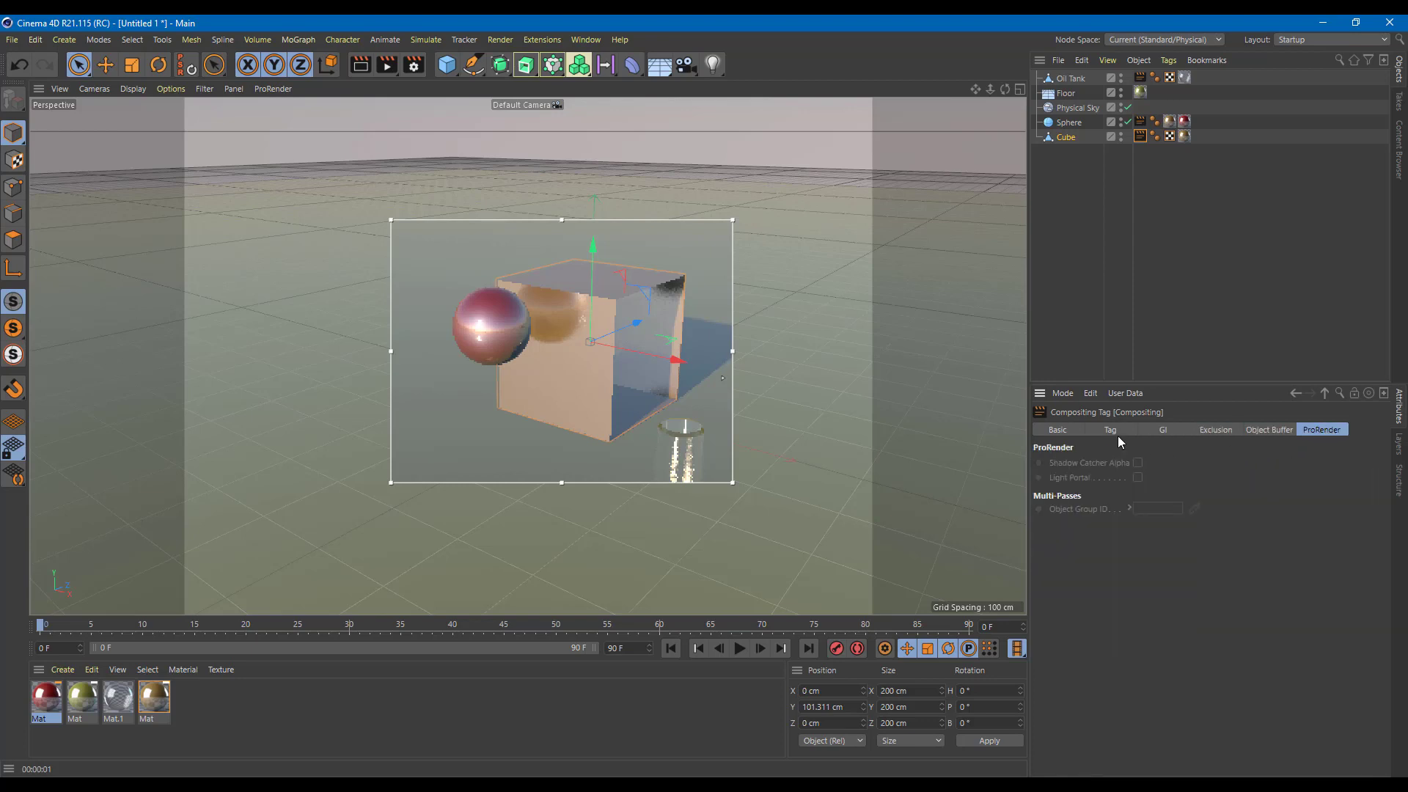
pyautogui.click(1118, 436)
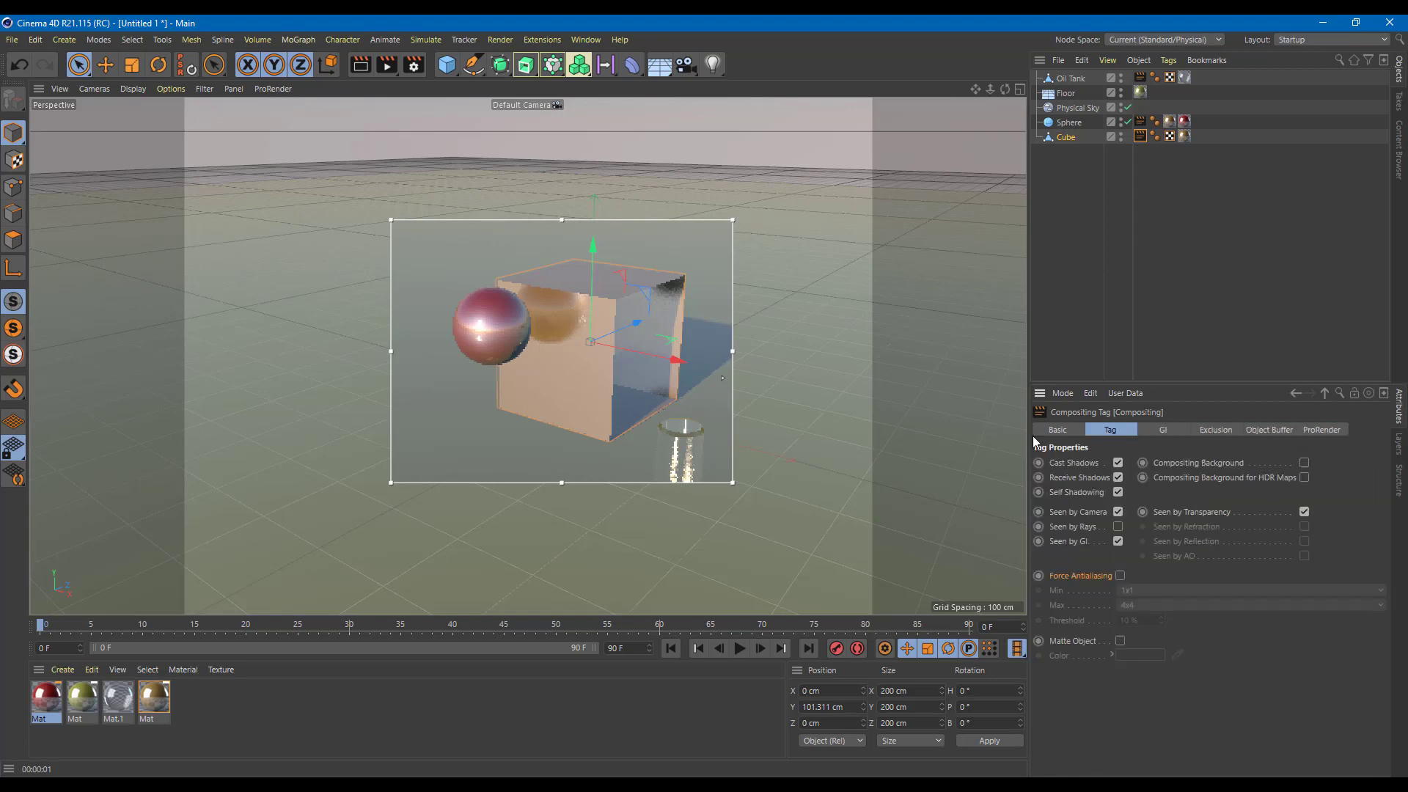
pyautogui.click(1053, 431)
pyautogui.click(1112, 429)
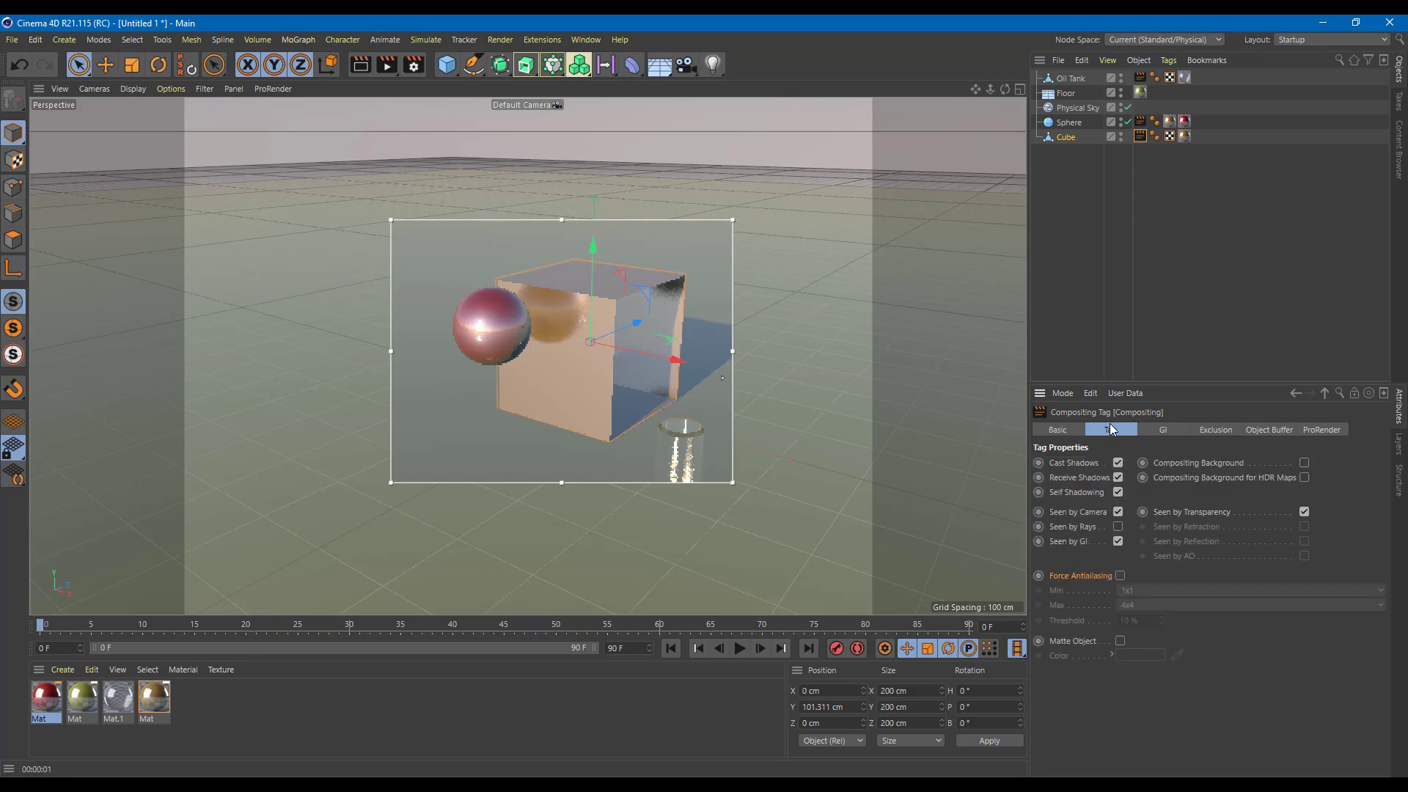